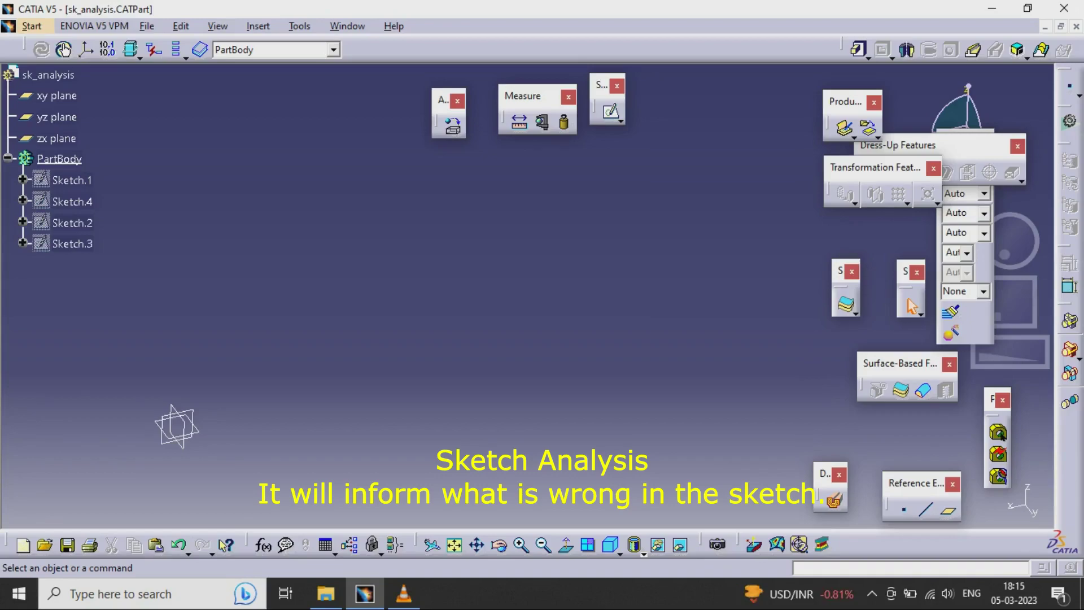
# Make the hidden Sketch.2 visible in the part.
pyautogui.rightClick(69, 222)
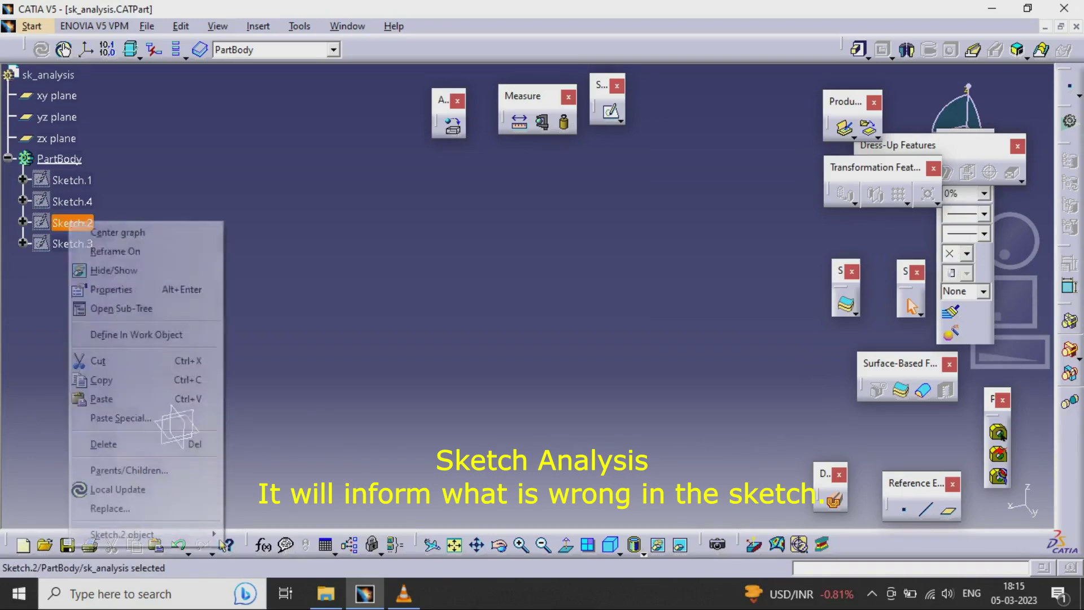
pyautogui.click(113, 270)
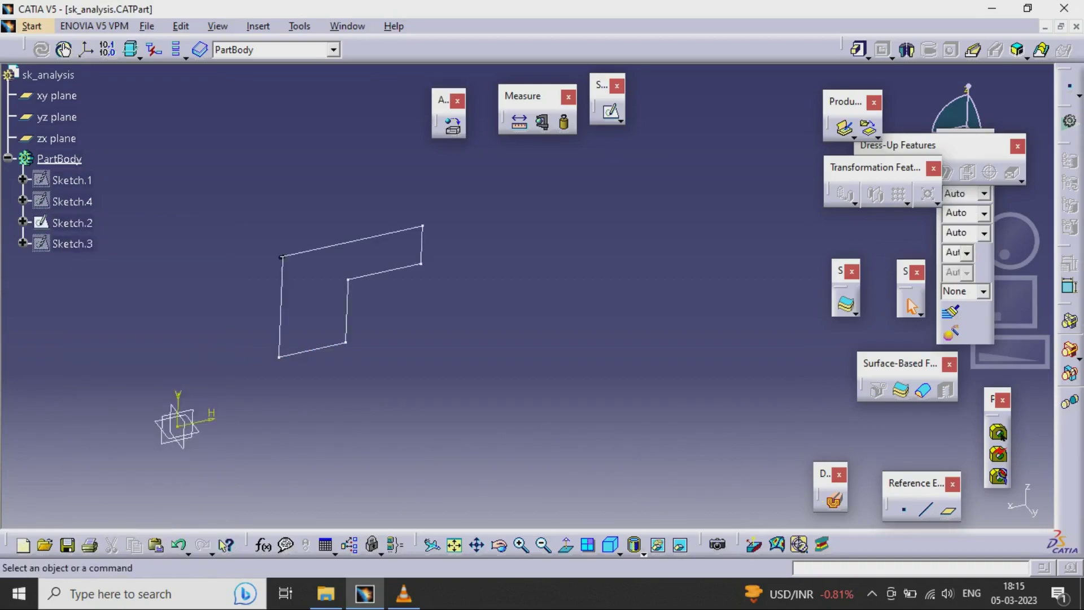
pyautogui.moveTo(542, 315)
pyautogui.mouseDown(button='middle')
pyautogui.moveTo(528, 289)
pyautogui.moveTo(492, 302)
pyautogui.mouseUp(button='middle')
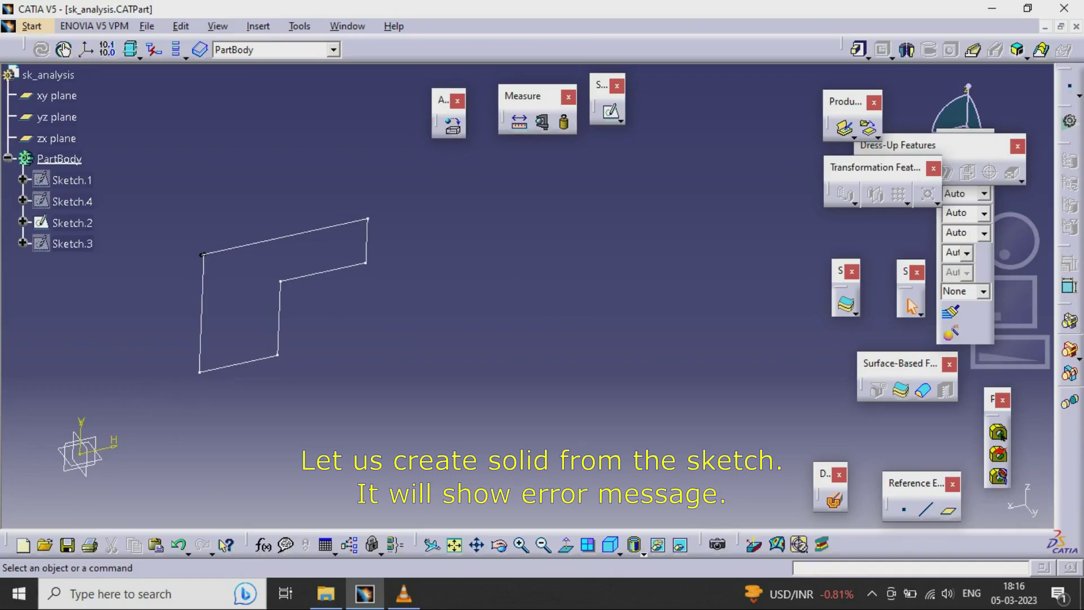
# Try to create a 20 mm pad from Sketch.2.
pyautogui.moveTo(845, 49)
pyautogui.mouseDown()
pyautogui.moveTo(541, 129)
pyautogui.moveTo(203, 123)
pyautogui.moveTo(139, 93)
pyautogui.mouseUp()
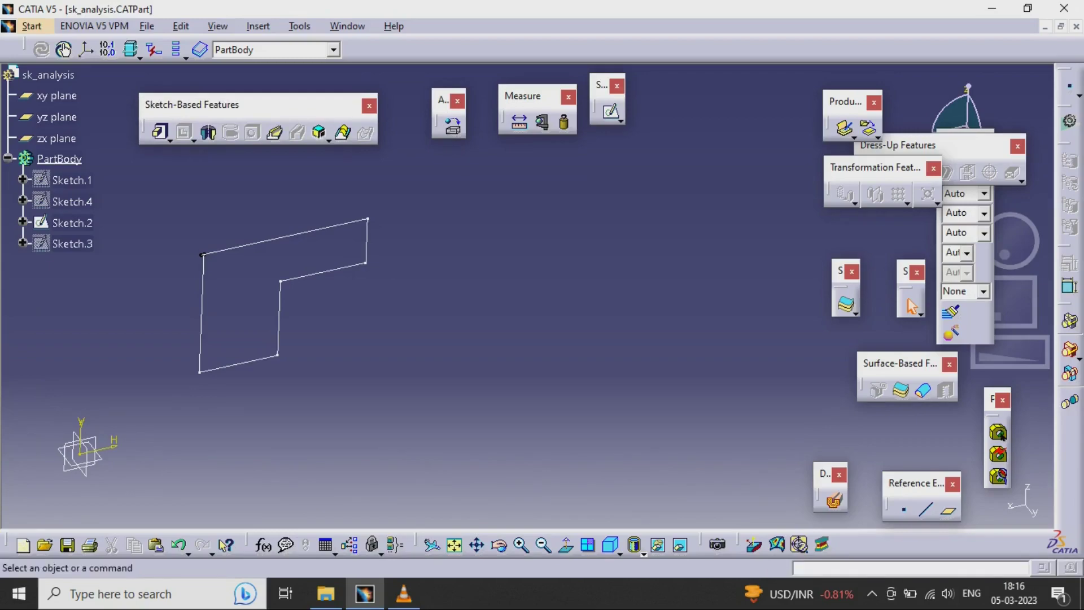
pyautogui.click(161, 132)
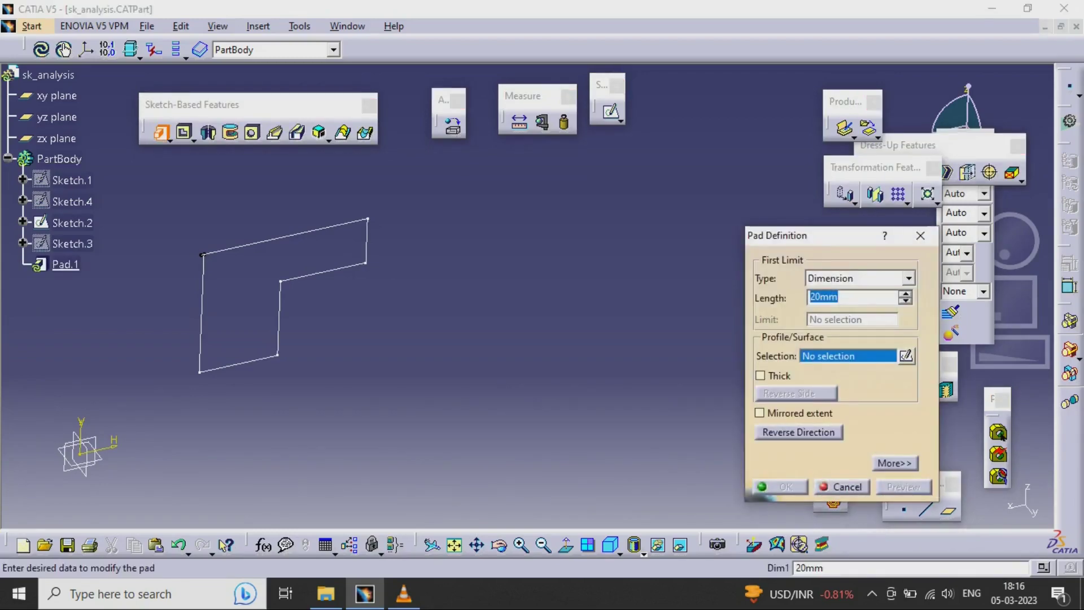
pyautogui.moveTo(421, 235); pyautogui.dragTo(397, 197)
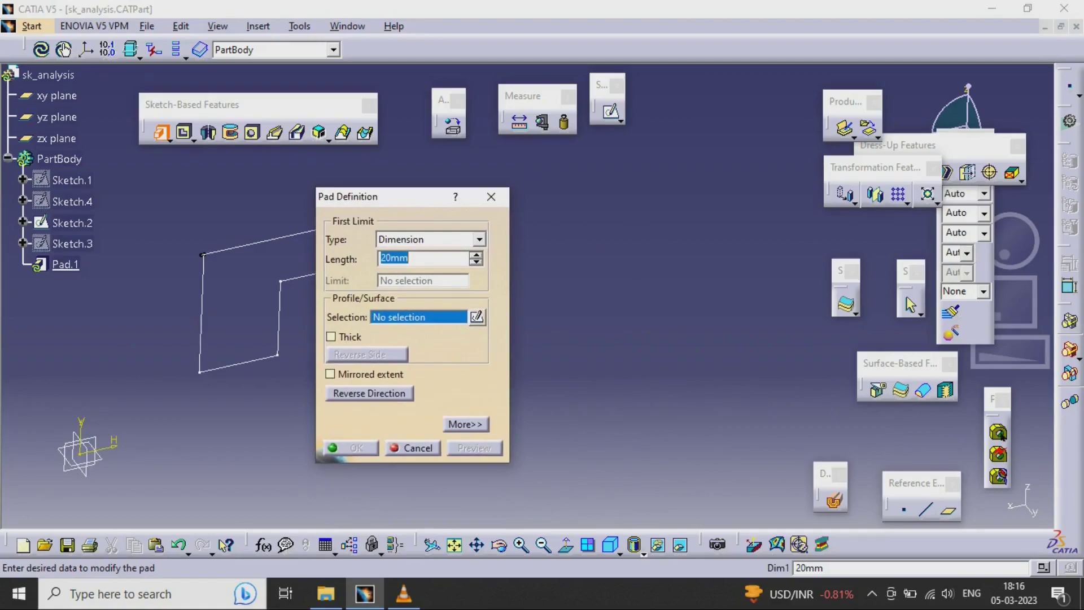
pyautogui.click(204, 255)
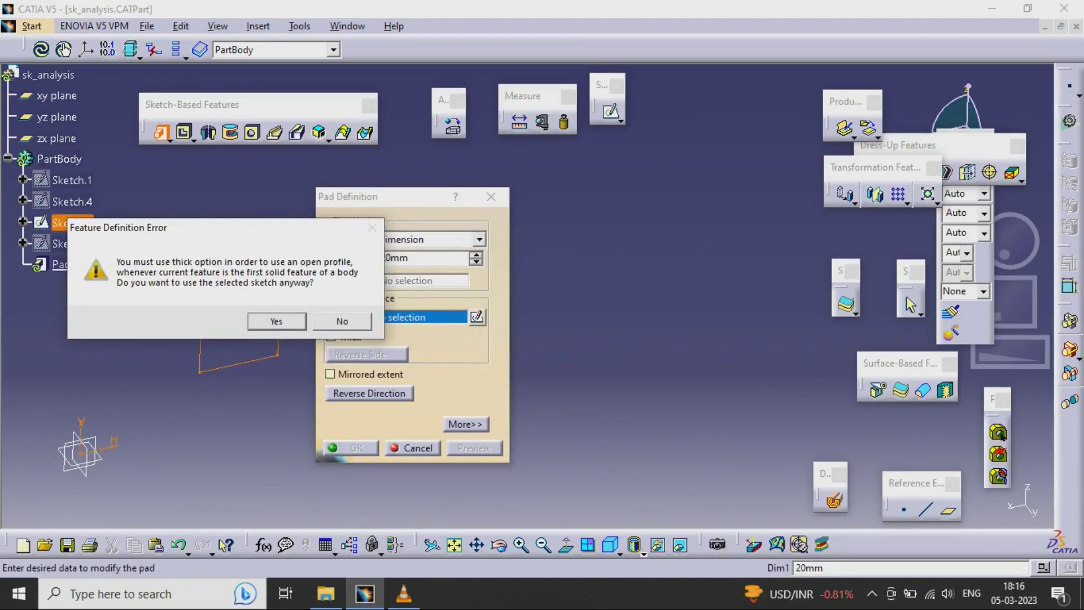
pyautogui.click(342, 321)
pyautogui.click(413, 448)
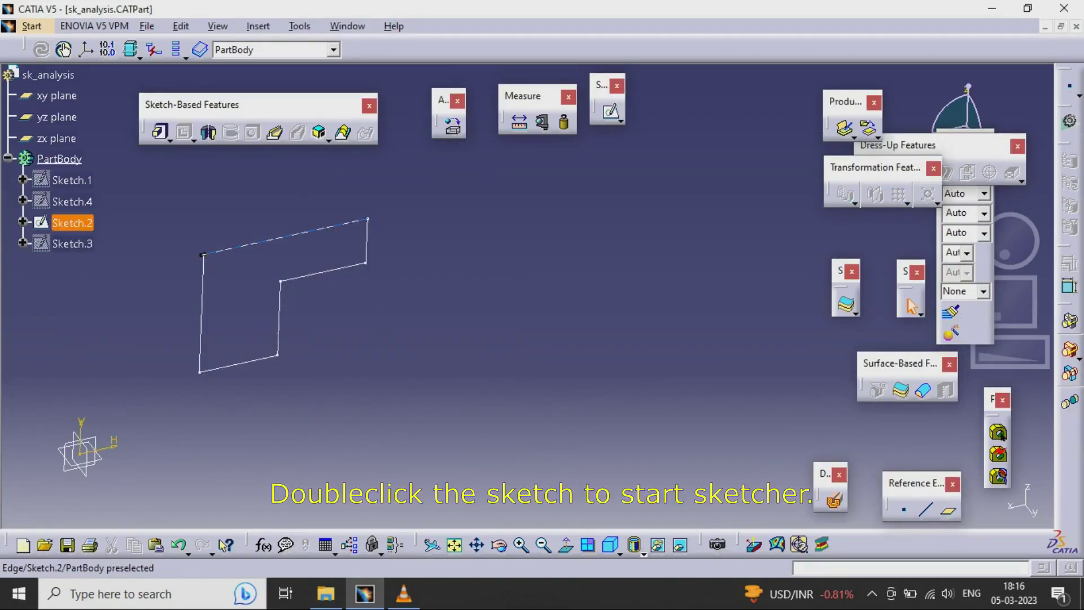
# Open Sketch.2 for editing and run Sketch Analysis on it.
pyautogui.doubleClick(72, 223)
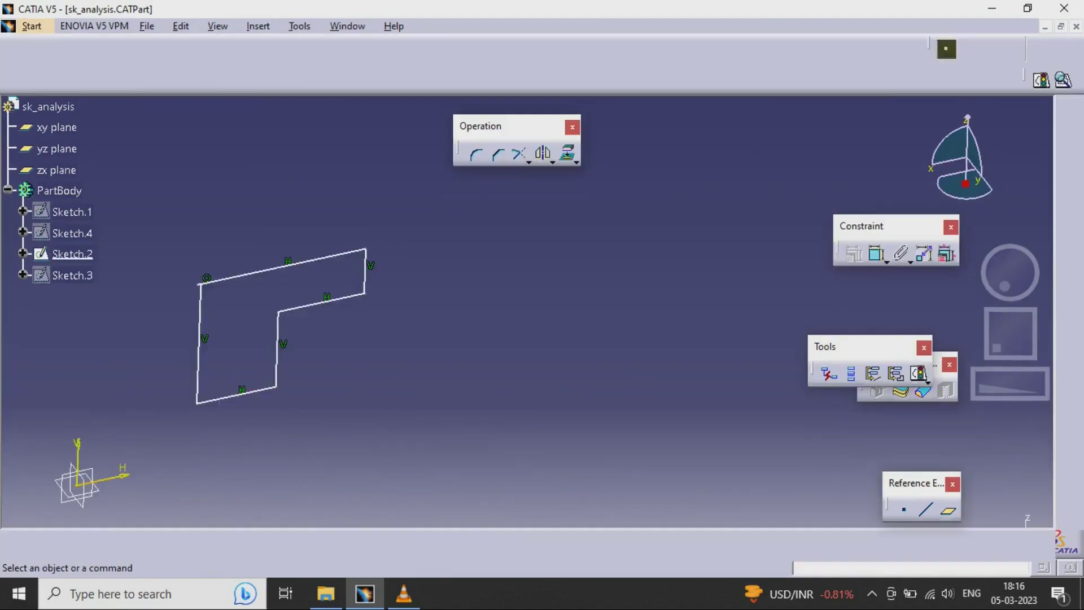
pyautogui.click(299, 25)
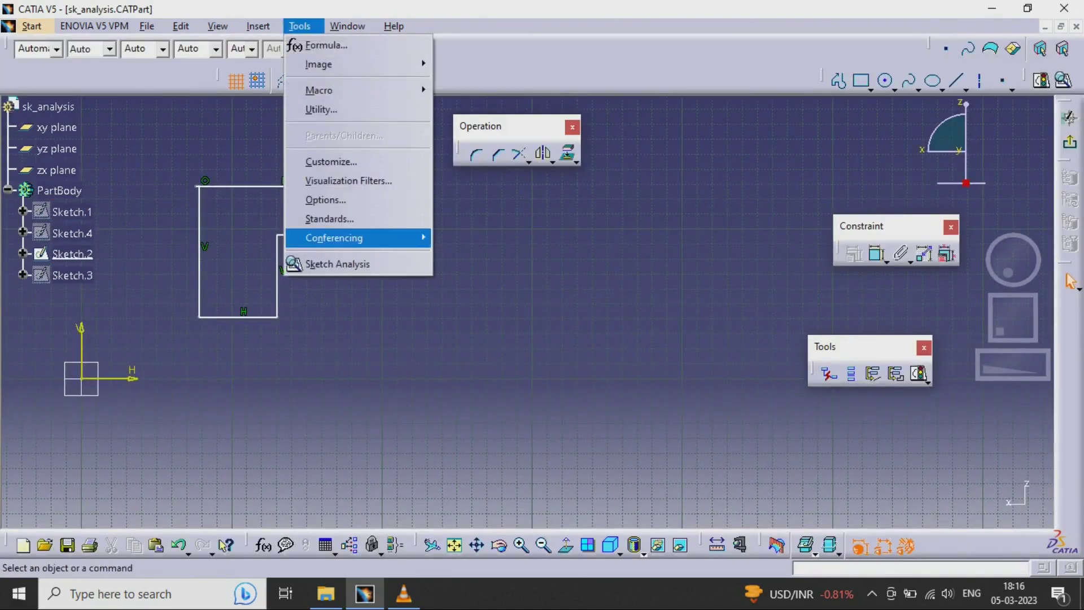
pyautogui.click(330, 264)
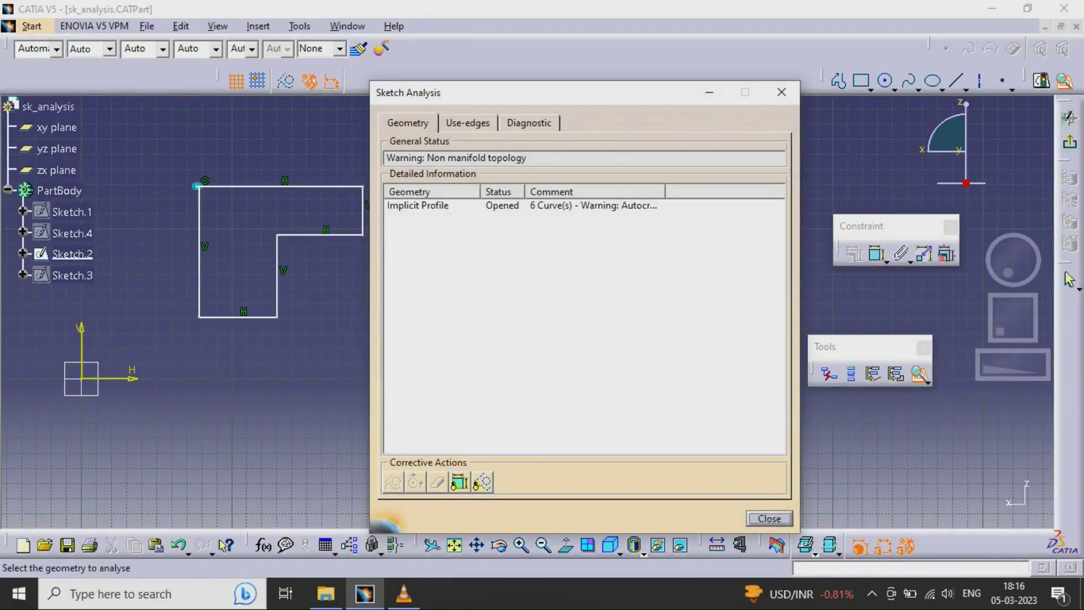
pyautogui.moveTo(508, 92)
pyautogui.mouseDown()
pyautogui.moveTo(191, 224)
pyautogui.moveTo(191, 236)
pyautogui.mouseUp()
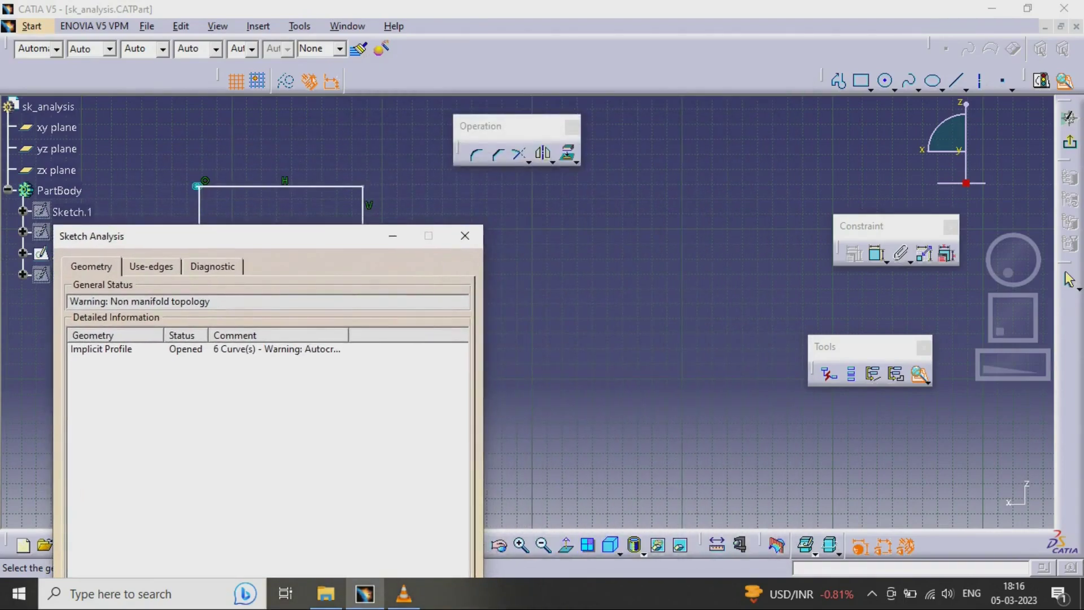
# Examine the implicit profile's status in the analysis and locate the flagged corner on the sketch geometry.
pyautogui.click(102, 349)
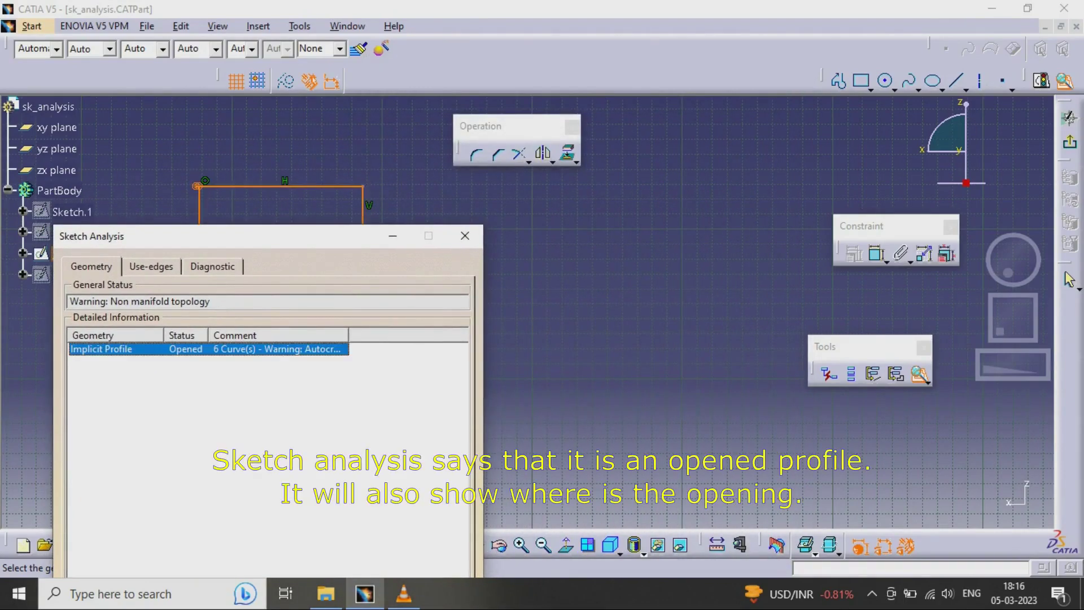
pyautogui.click(102, 348)
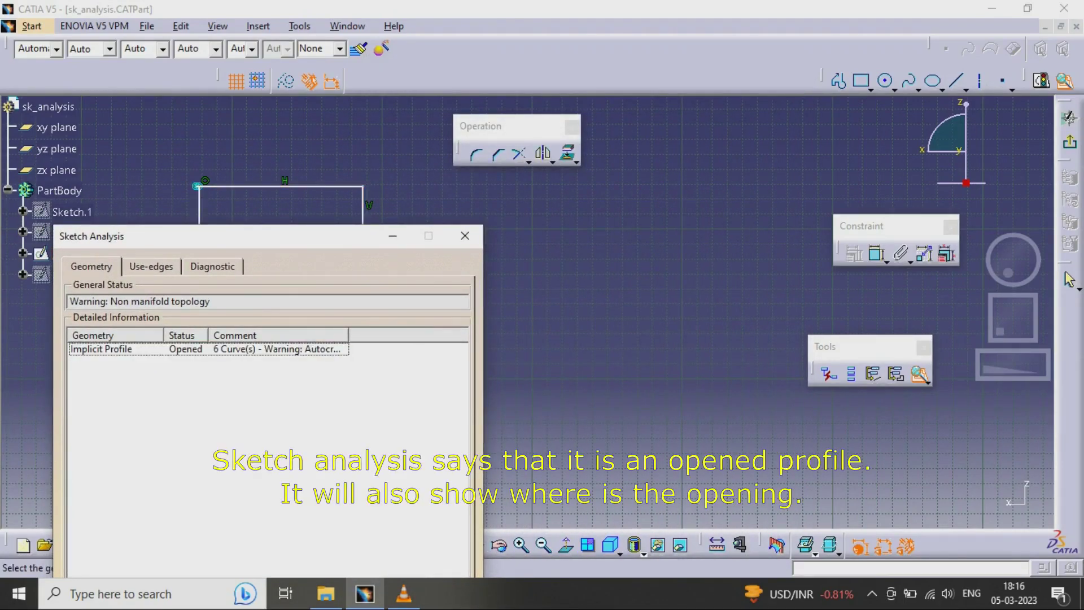
pyautogui.click(199, 206)
pyautogui.moveTo(226, 236); pyautogui.dragTo(463, 187)
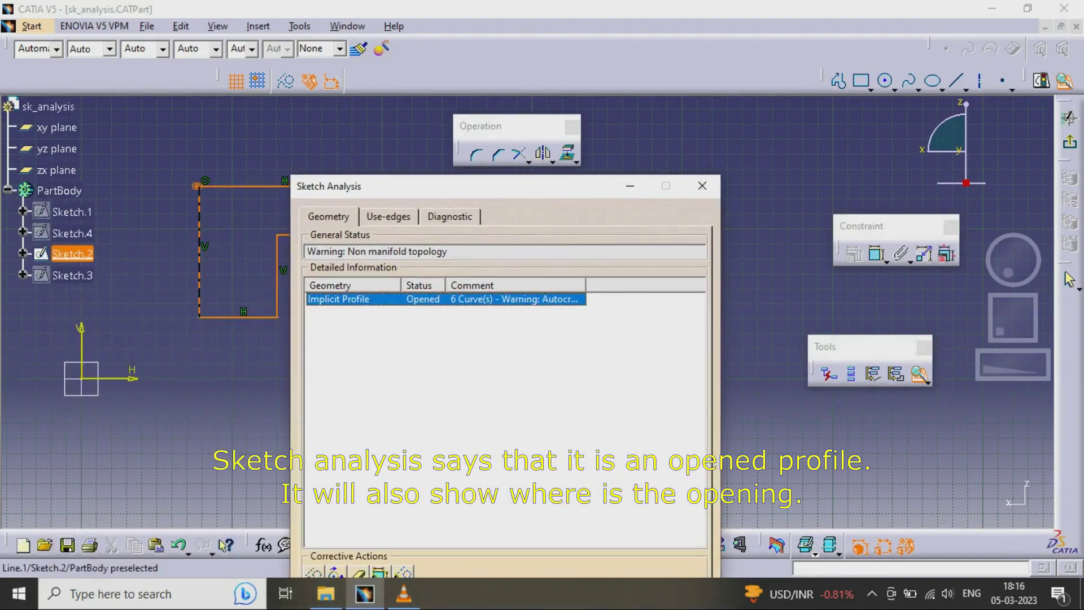
pyautogui.moveTo(237, 248)
pyautogui.mouseDown(button='middle')
pyautogui.moveTo(227, 316)
pyautogui.moveTo(226, 254)
pyautogui.mouseUp(button='middle')
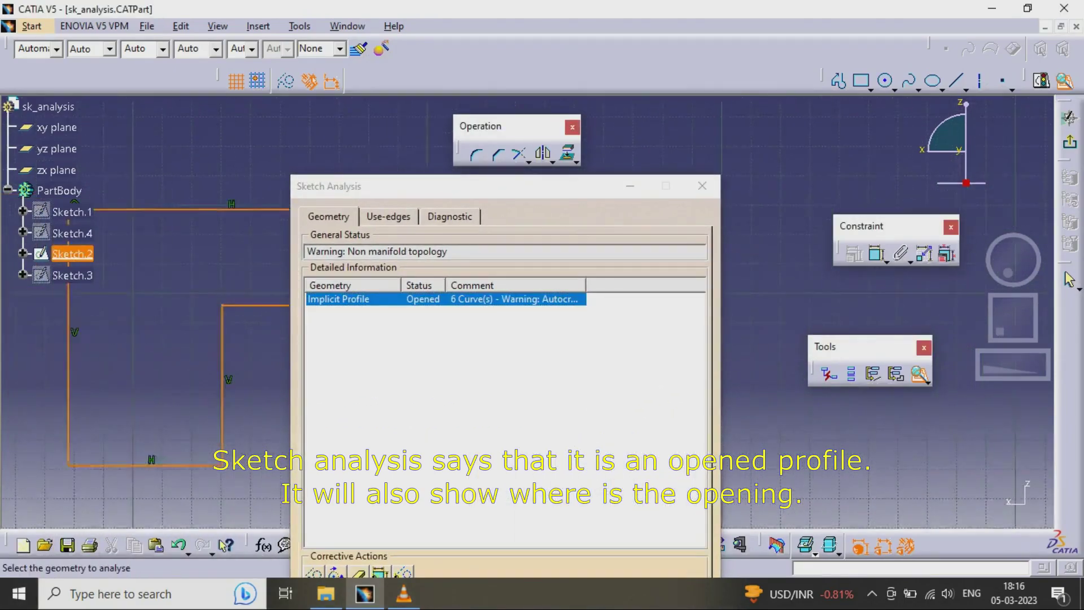
pyautogui.click(339, 299)
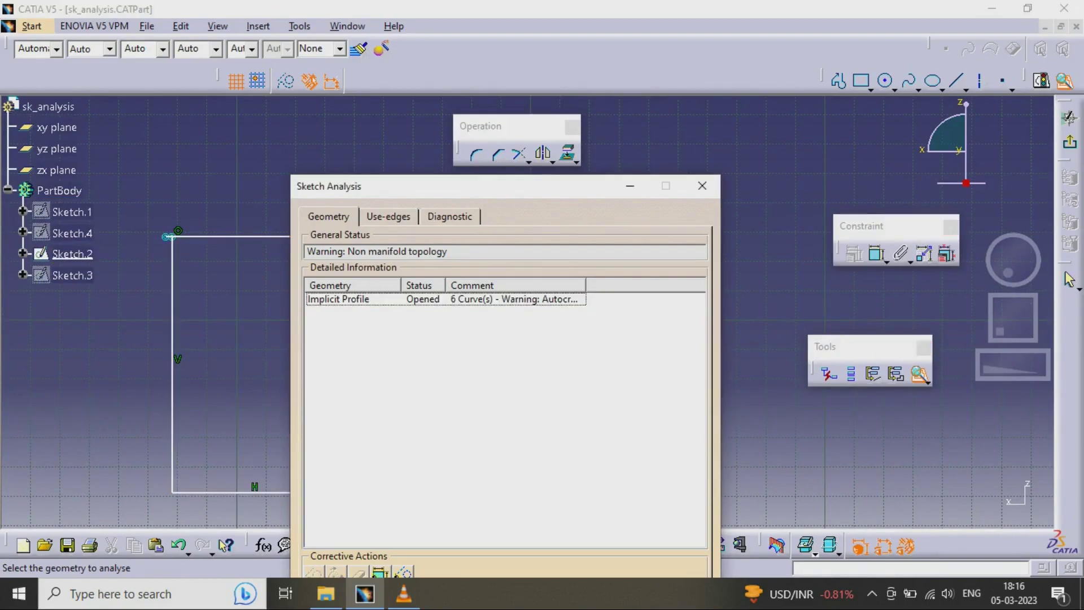
pyautogui.scroll(1, 226, 248)
pyautogui.moveTo(226, 316)
pyautogui.keyDown('ctrl'); pyautogui.mouseDown(button='middle')
pyautogui.moveTo(226, 248)
pyautogui.moveTo(537, 311)
pyautogui.moveTo(528, 314)
pyautogui.mouseUp(button='middle'); pyautogui.keyUp('ctrl')
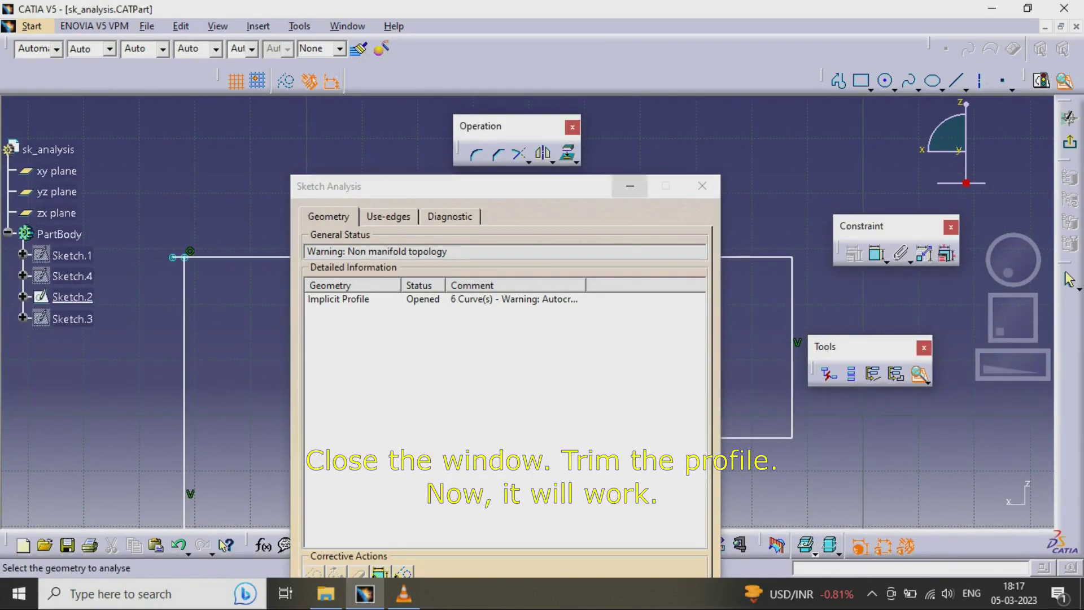
# Close the analysis and trim the upper horizontal line's overhang at the corner with the long vertical line.
pyautogui.click(702, 185)
pyautogui.click(701, 186)
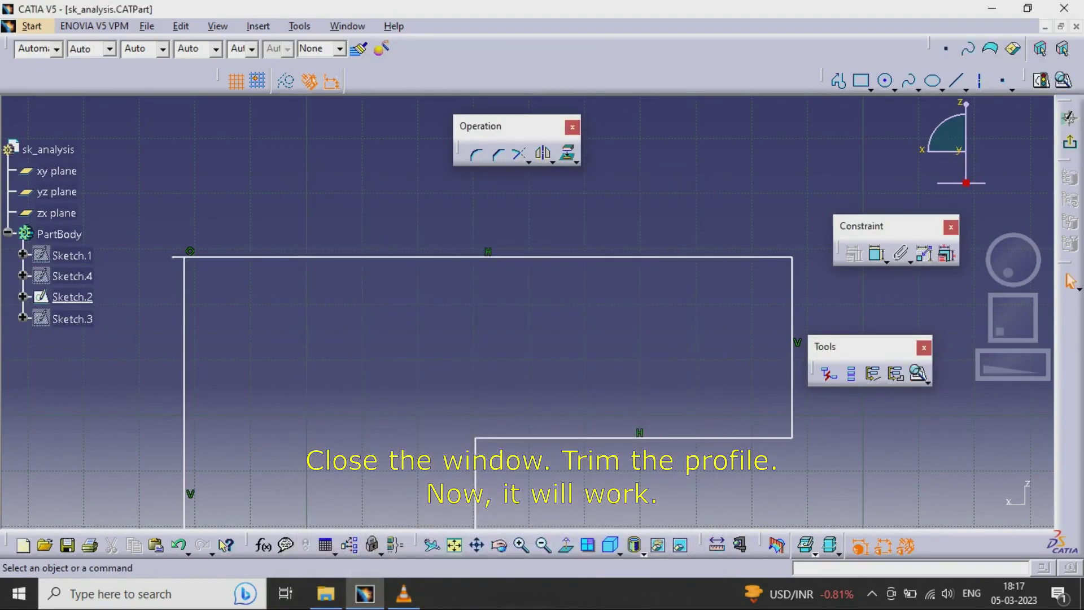
pyautogui.moveTo(516, 127); pyautogui.dragTo(378, 128)
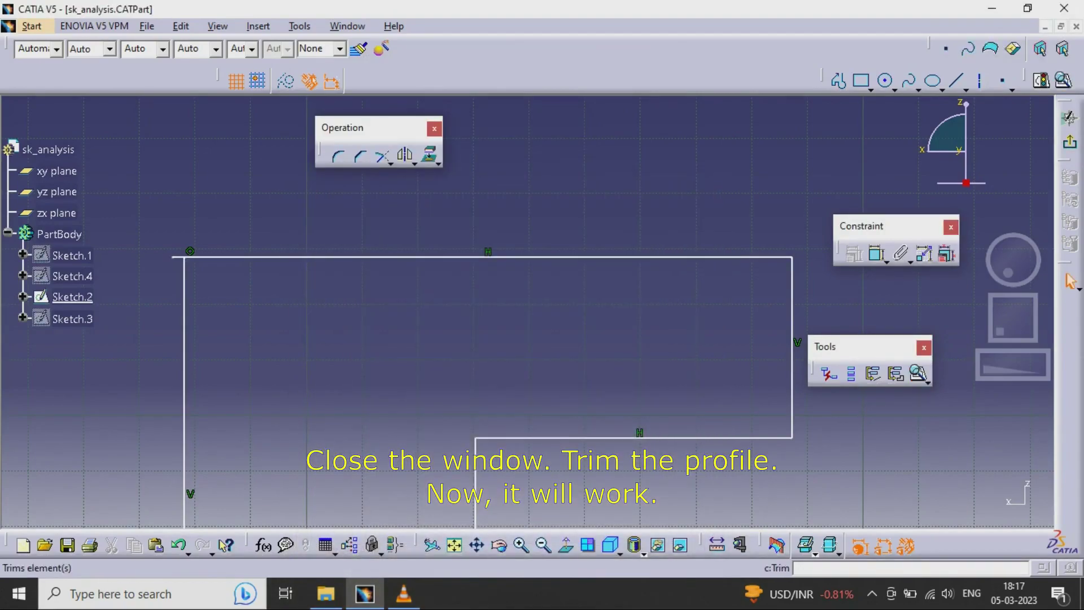
pyautogui.click(382, 156)
pyautogui.click(184, 321)
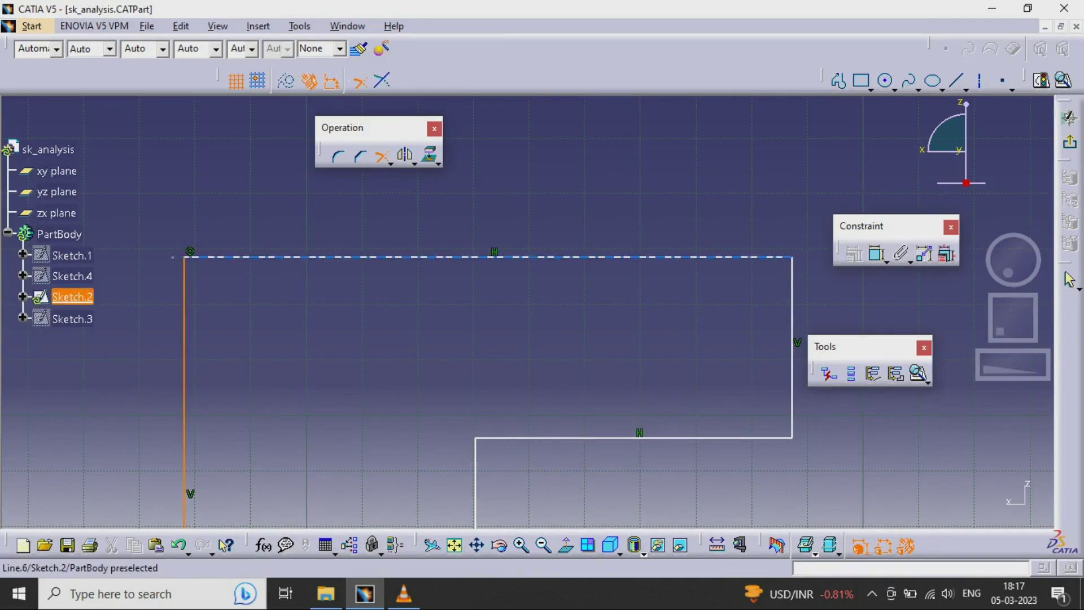
pyautogui.click(184, 396)
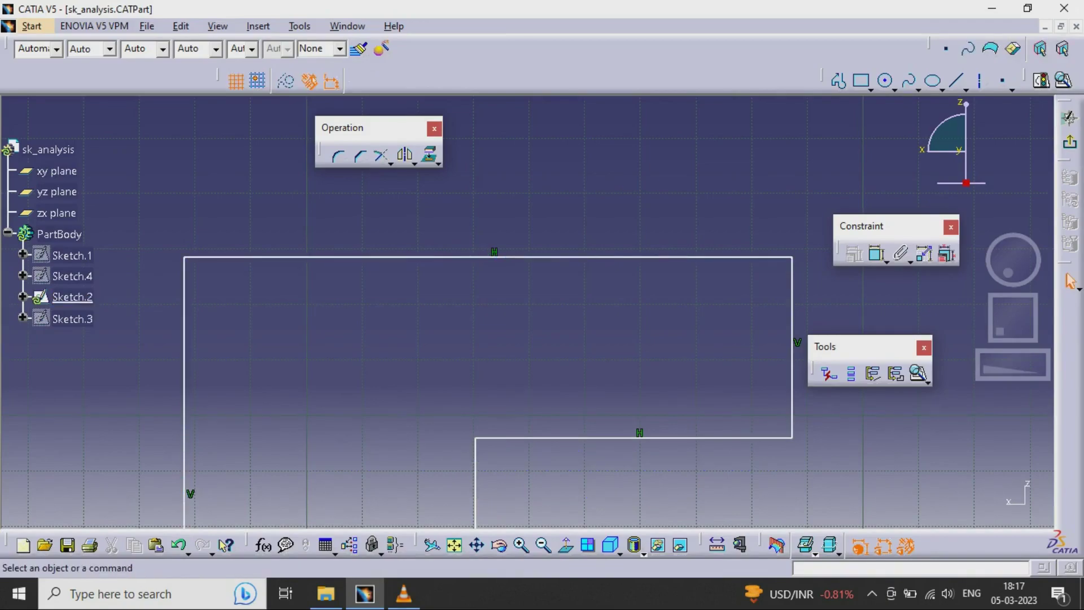
# Rerun Sketch Analysis on Sketch.2 to check the trimmed profile's status, and close the analysis.
pyautogui.click(299, 26)
pyautogui.click(338, 263)
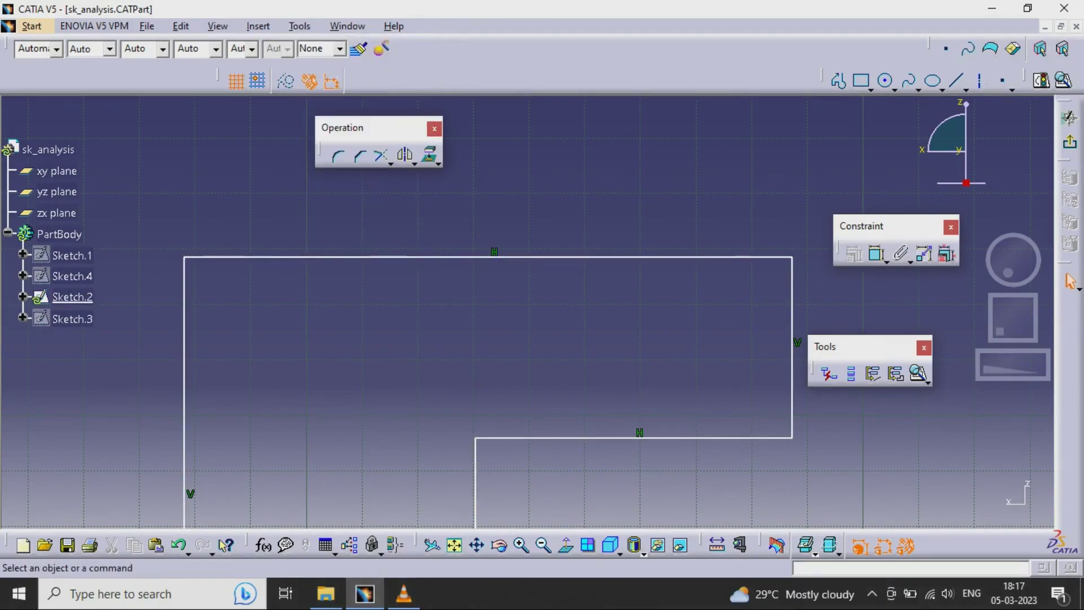
pyautogui.hotkey('alt', 't')
pyautogui.press('Up')
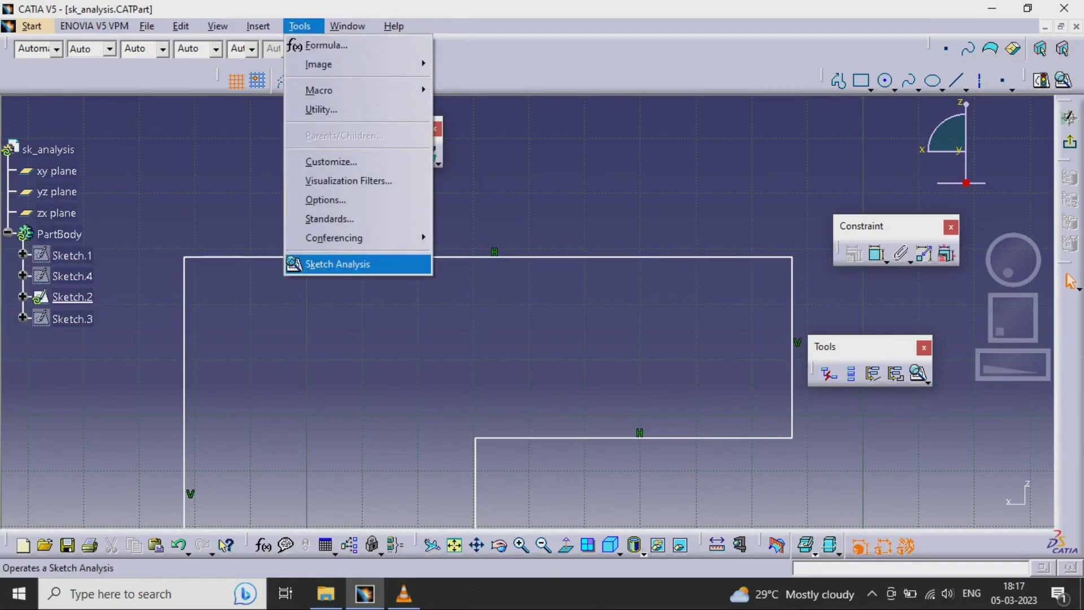
pyautogui.press('Return')
pyautogui.moveTo(480, 129); pyautogui.dragTo(319, 117)
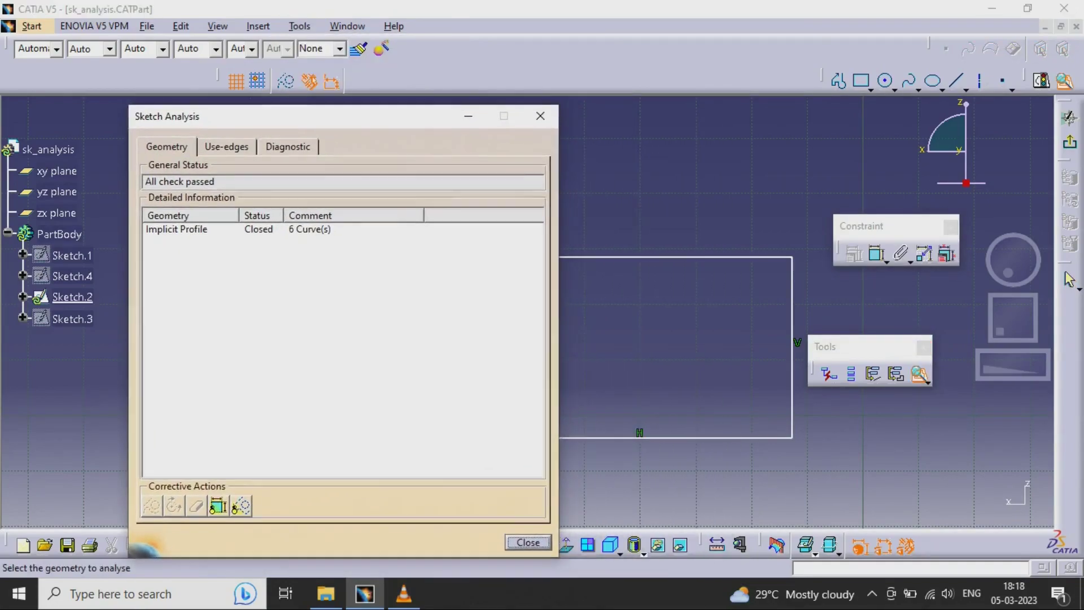
pyautogui.click(177, 230)
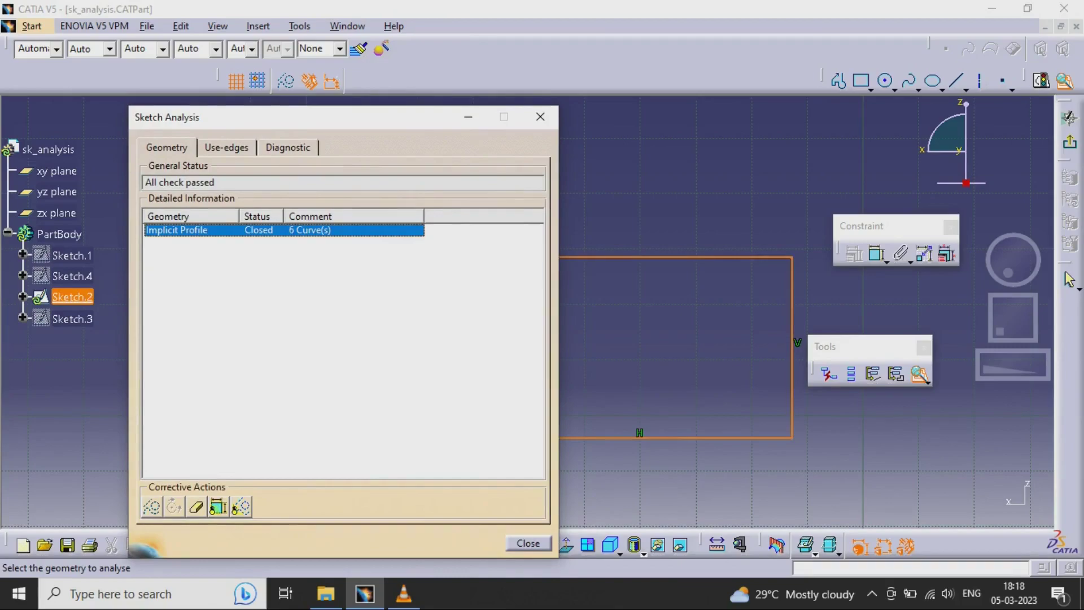
pyautogui.click(527, 543)
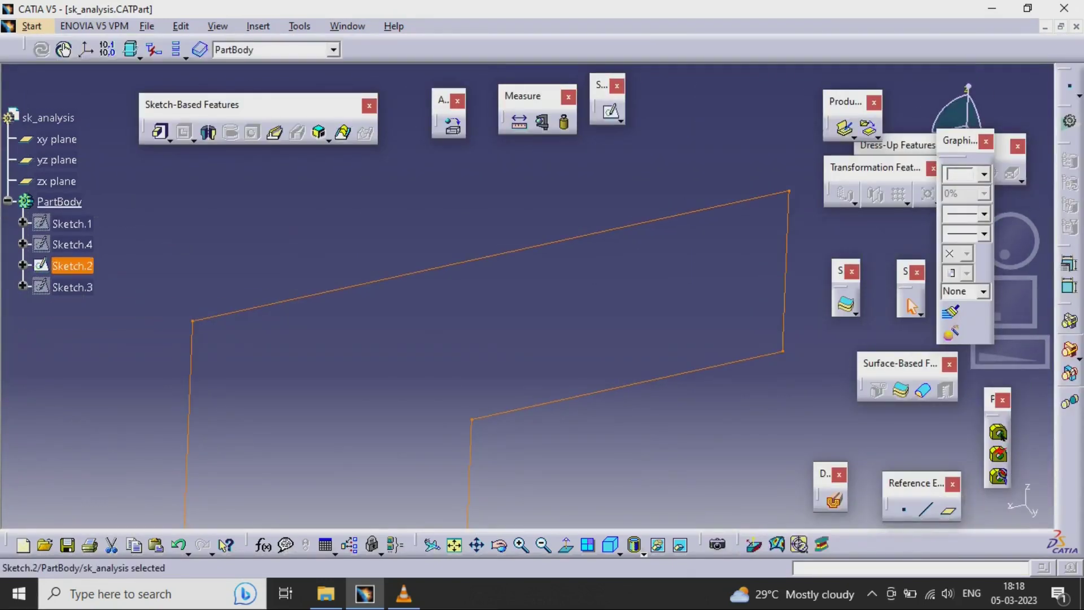
# Extrude the trimmed Sketch.2 profile into a pad 20 mm long.
pyautogui.moveTo(546, 365); pyautogui.dragTo(528, 295, button='middle')
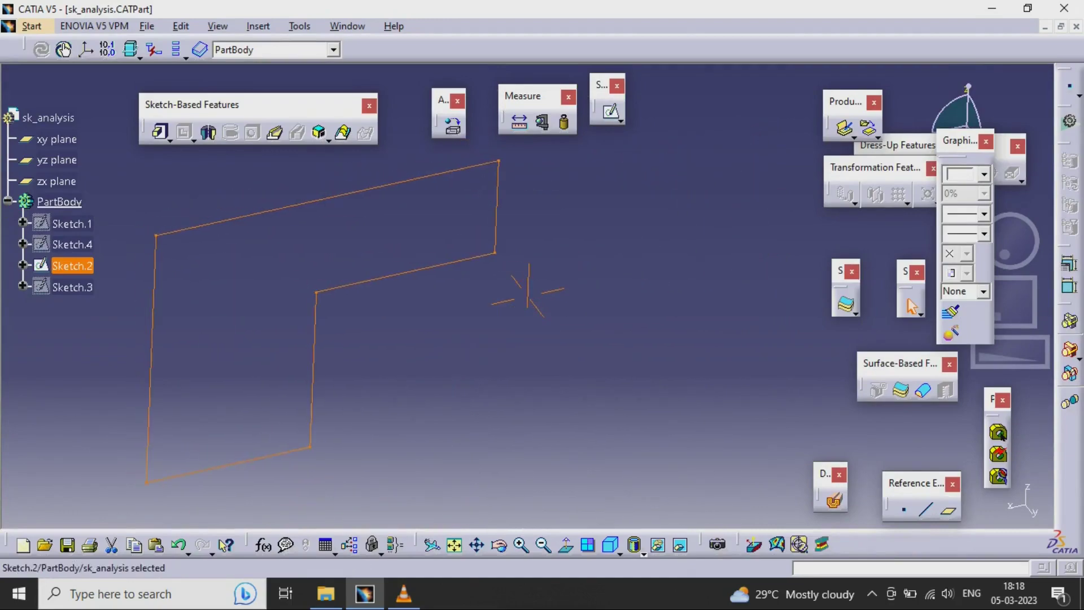
pyautogui.click(161, 134)
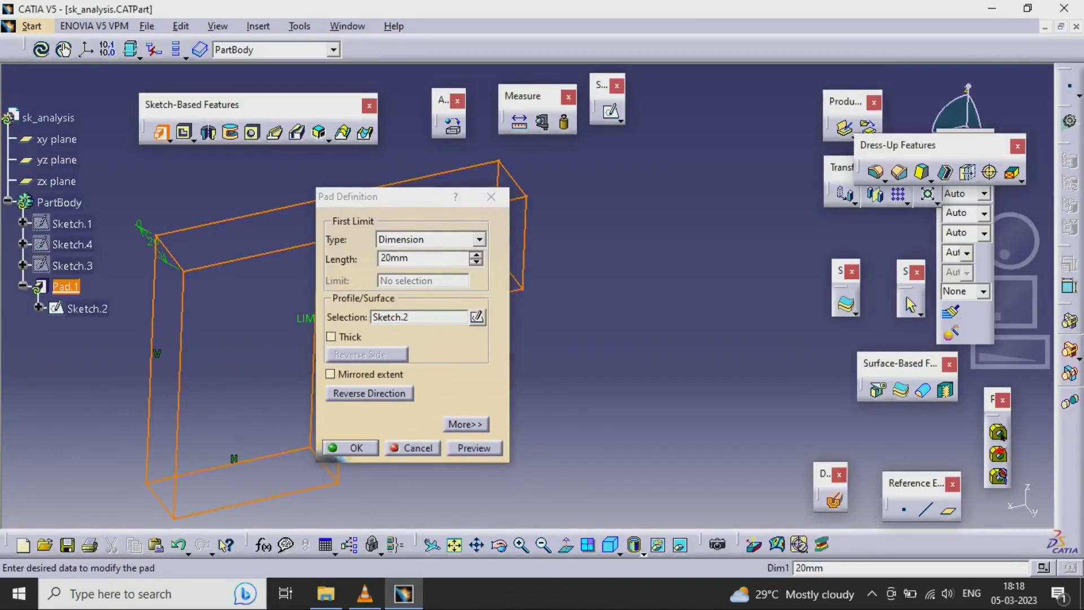
pyautogui.click(341, 448)
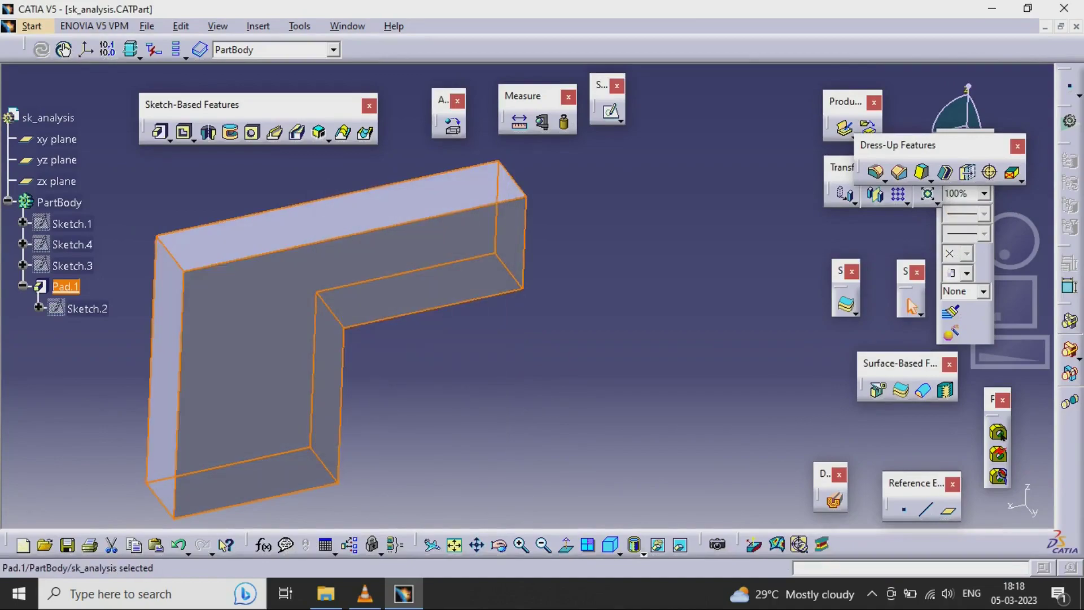
# Undo the pad and the corner trim in Sketch.2.
pyautogui.press('Escape')
pyautogui.hotkey('ctrl', 'z')
pyautogui.hotkey('ctrl', 'z')
pyautogui.hotkey('ctrl', 'z')
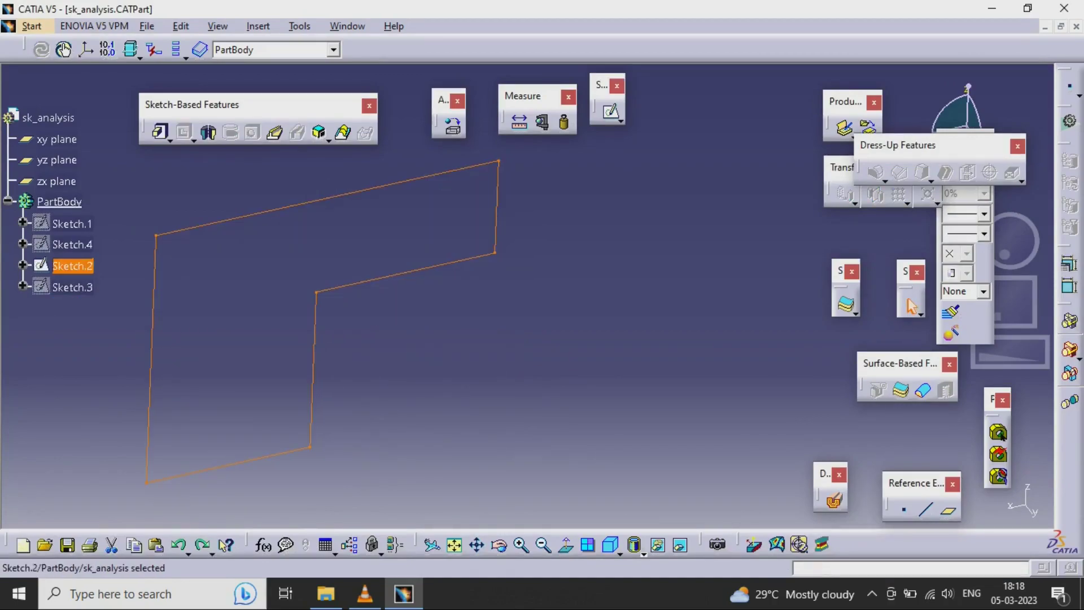
# Hide Sketch.2 and make Sketch.3 visible.
pyautogui.rightClick(71, 266)
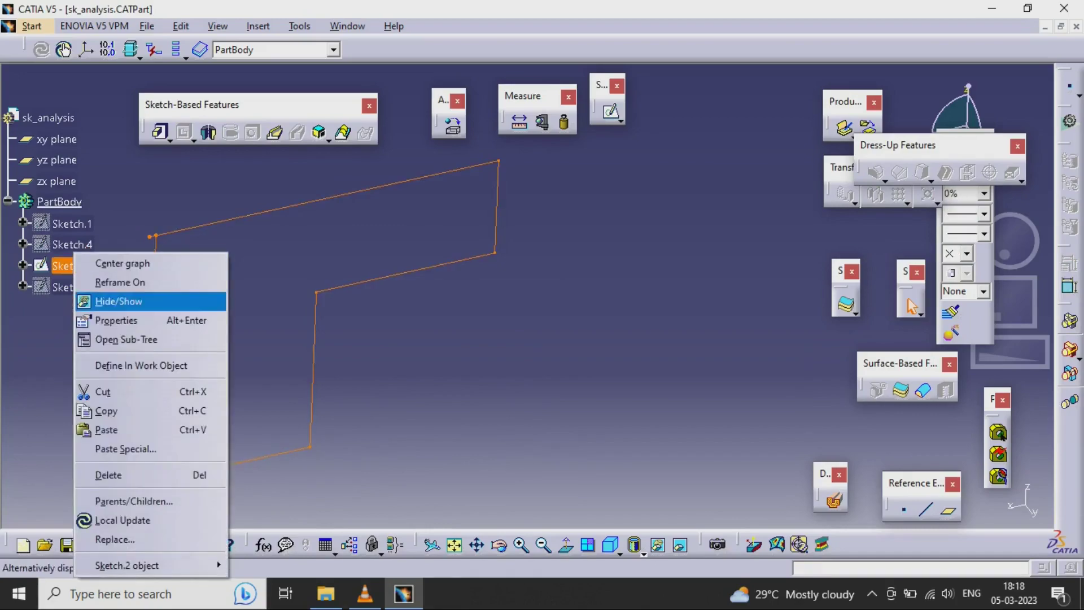
pyautogui.click(115, 300)
pyautogui.click(72, 287)
pyautogui.rightClick(73, 287)
pyautogui.click(115, 300)
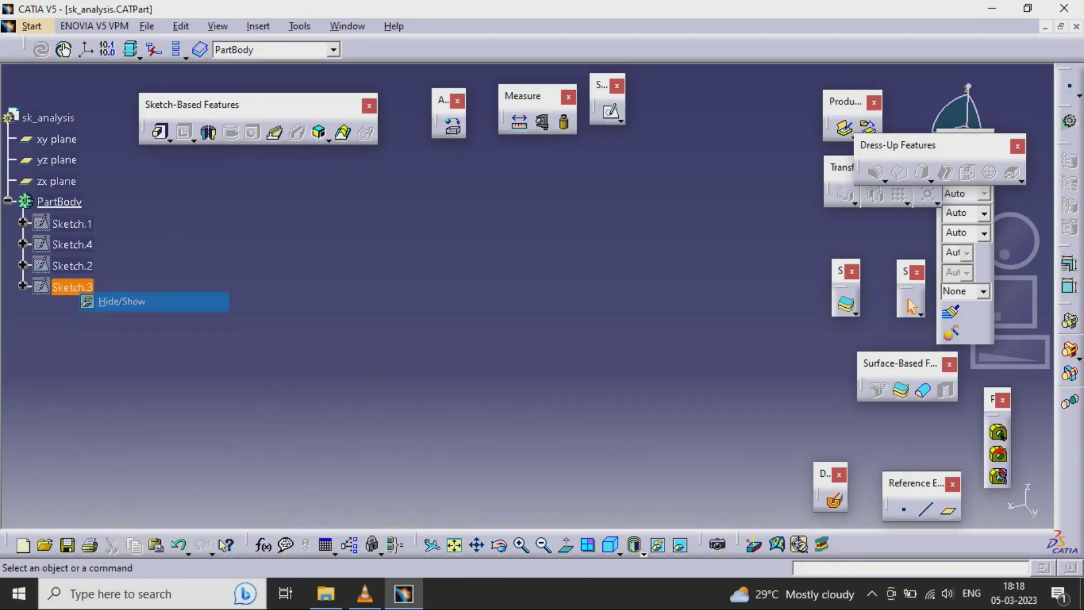
# Try to extrude Sketch.3 into a pad 20 mm long.
pyautogui.moveTo(361, 249)
pyautogui.mouseDown(button='middle')
pyautogui.moveTo(338, 276)
pyautogui.moveTo(338, 357)
pyautogui.moveTo(202, 372)
pyautogui.mouseUp(button='middle')
pyautogui.click(338, 275)
pyautogui.moveTo(528, 289); pyautogui.dragTo(501, 293, button='middle')
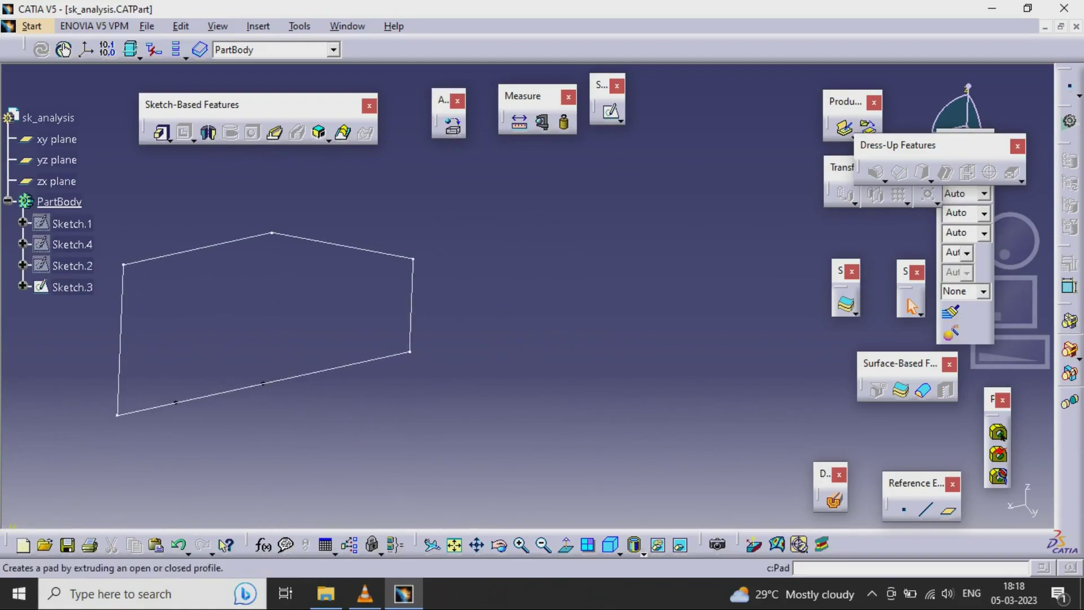
pyautogui.click(162, 132)
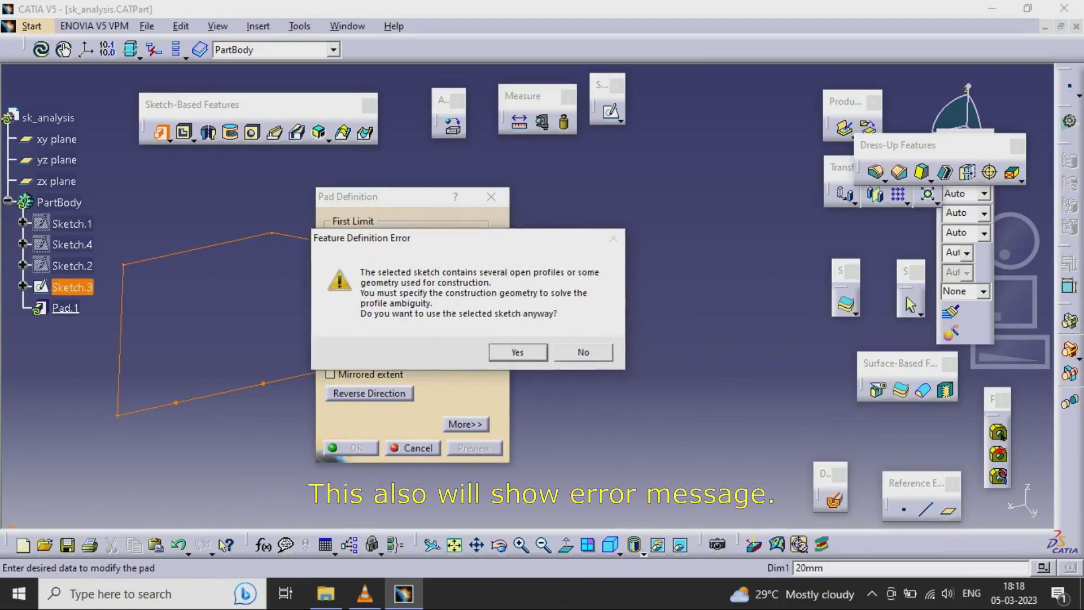
pyautogui.click(323, 358)
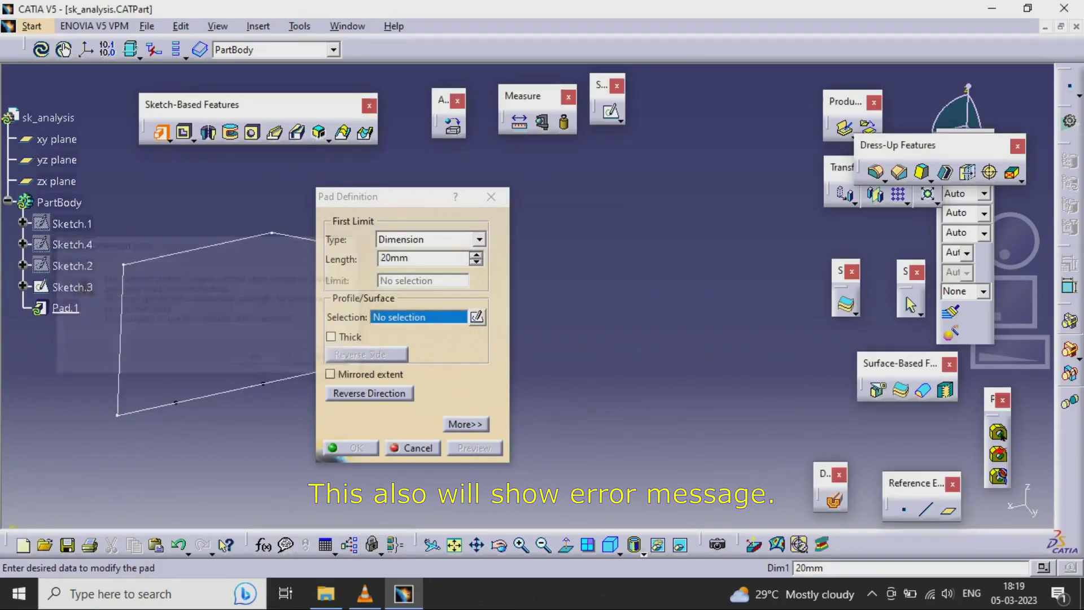
pyautogui.click(412, 448)
# Open Sketch.3 for editing and run Sketch Analysis on its geometry.
pyautogui.doubleClick(198, 248)
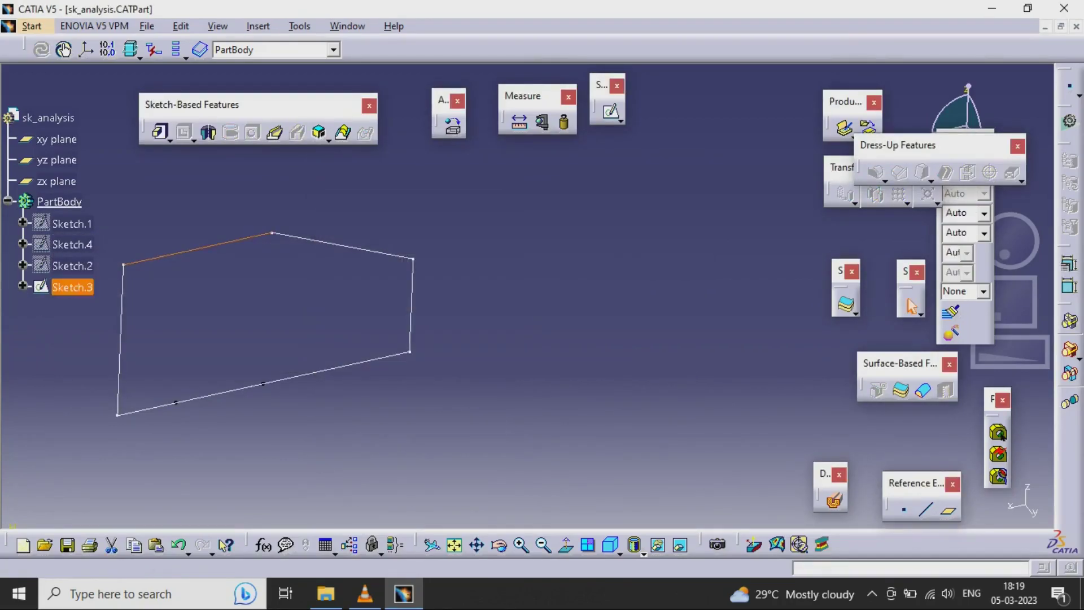
pyautogui.doubleClick(73, 287)
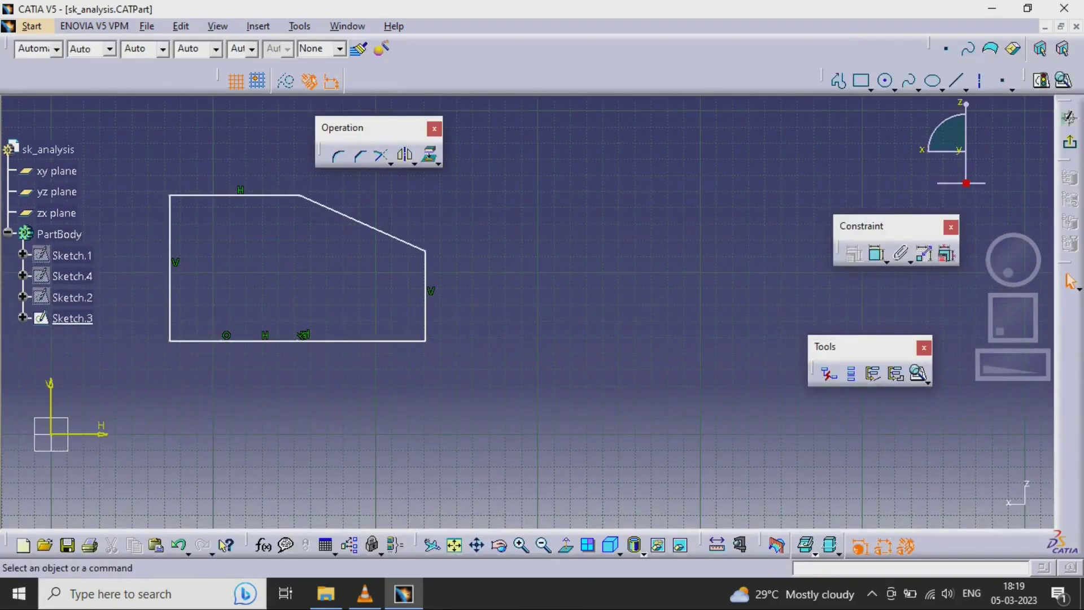
pyautogui.click(299, 26)
pyautogui.click(339, 263)
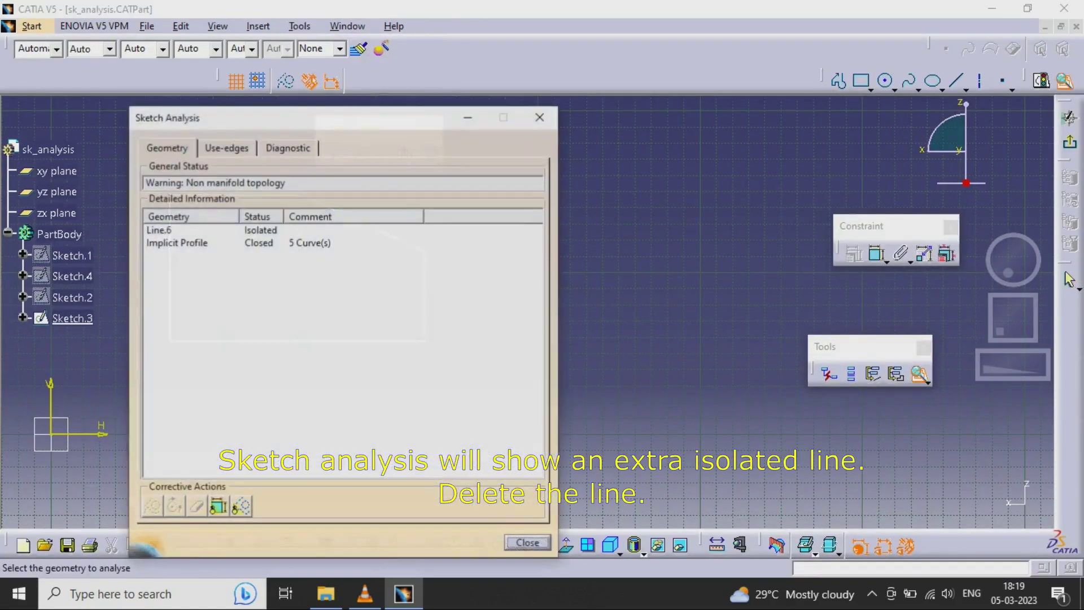
# Delete the isolated Line.6 through Sketch Analysis, check the remaining implicit profile, and exit the sketch.
pyautogui.click(158, 230)
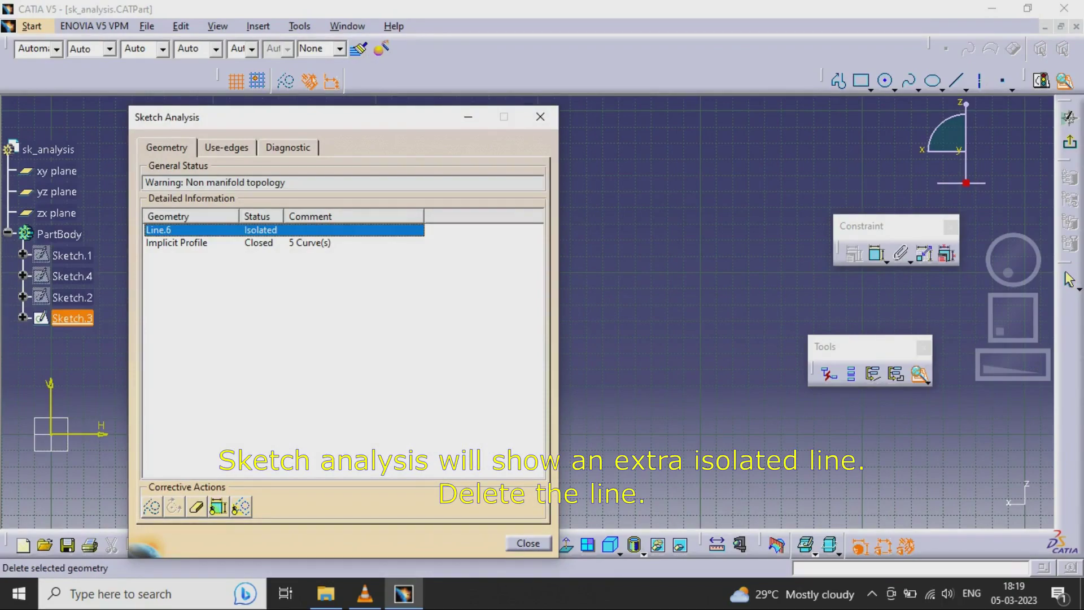
pyautogui.click(196, 507)
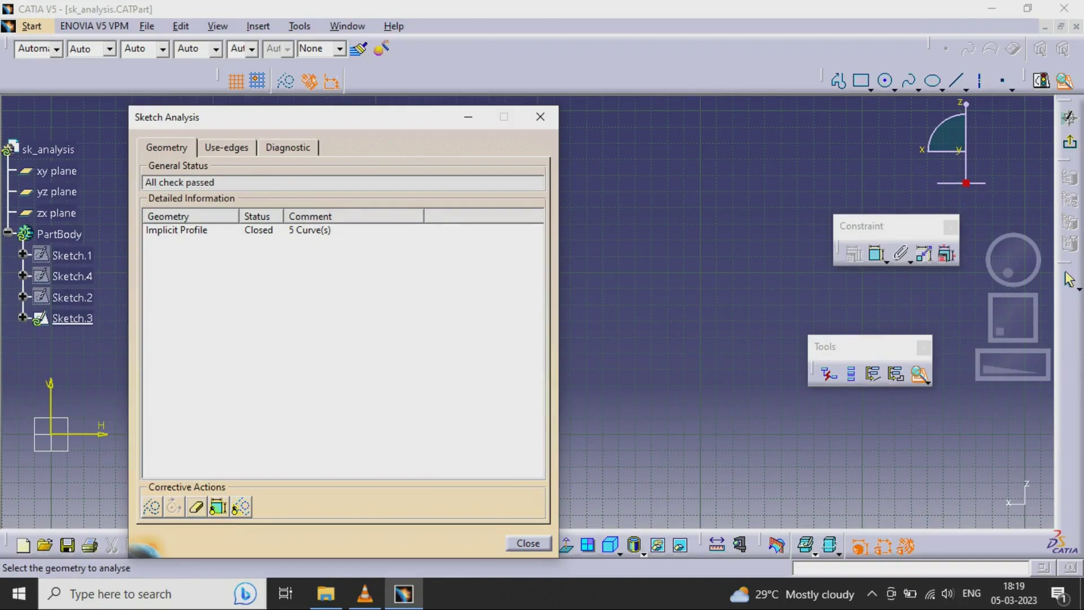
pyautogui.click(176, 230)
pyautogui.click(528, 543)
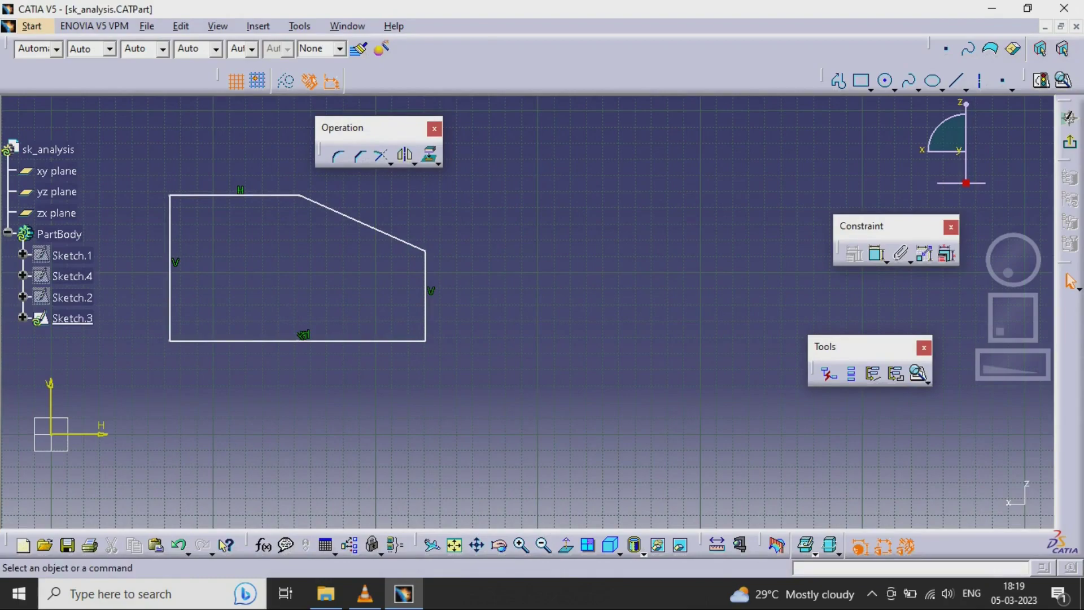
pyautogui.click(1071, 143)
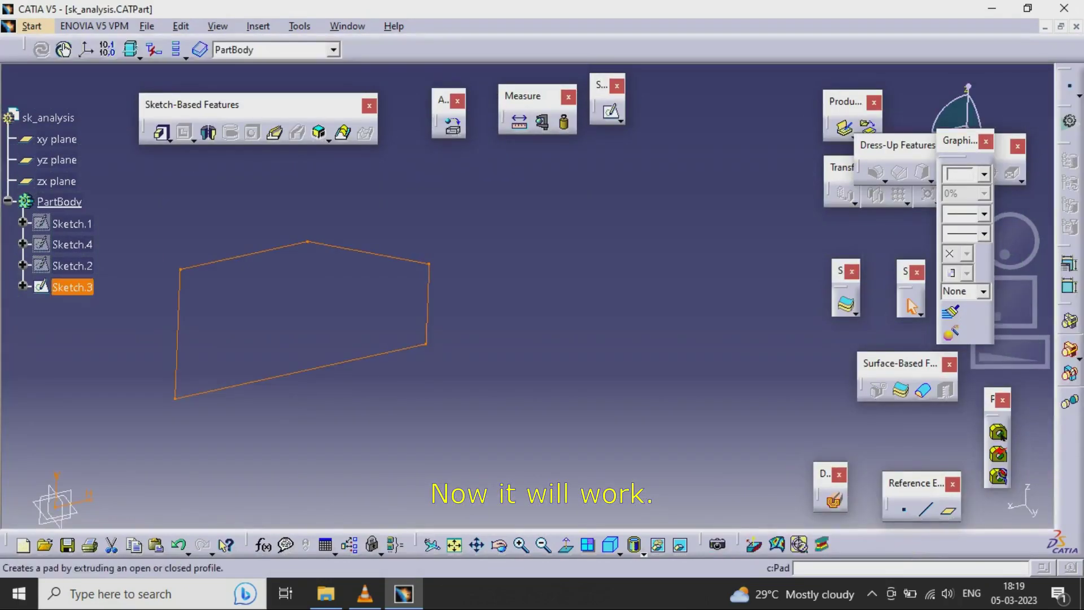
# Extrude the corrected Sketch.3 profile into a pad 20 mm long, and undo the pad.
pyautogui.click(161, 132)
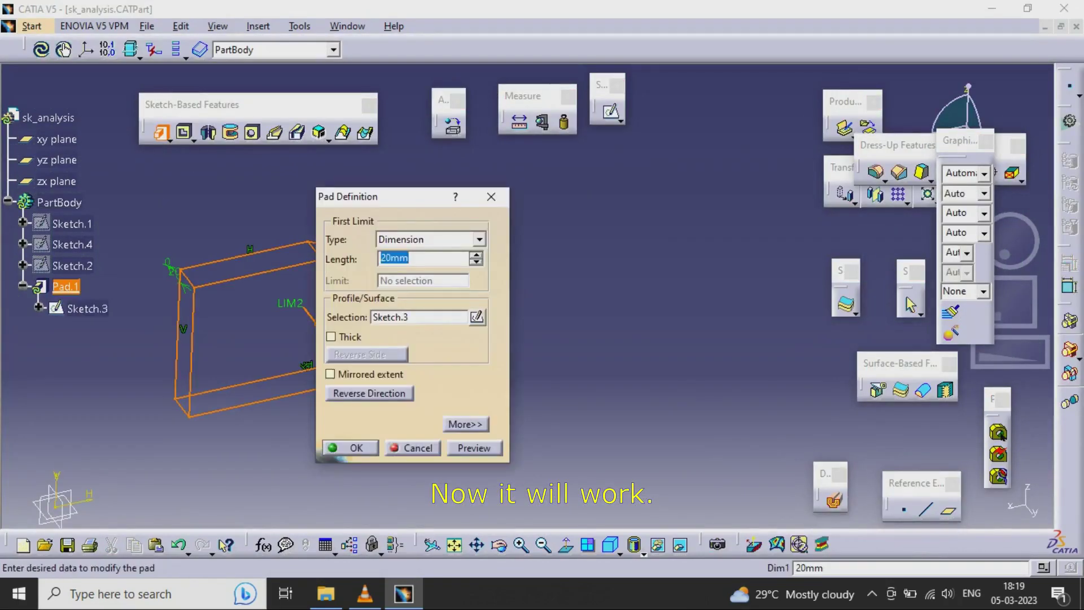
pyautogui.press('Return')
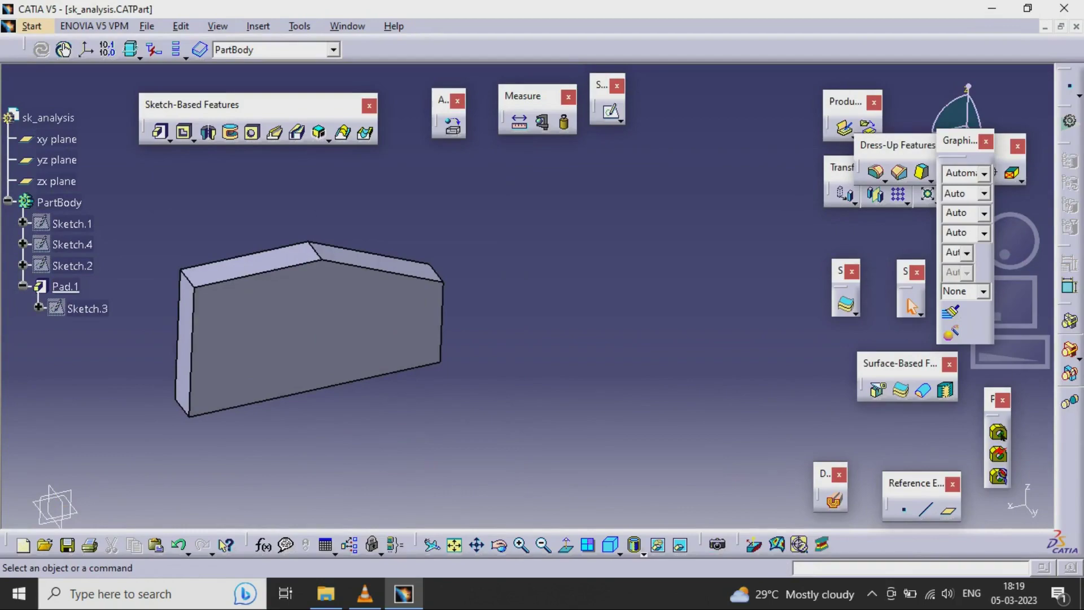
pyautogui.hotkey('ctrl', 'z')
pyautogui.hotkey('ctrl', 'z')
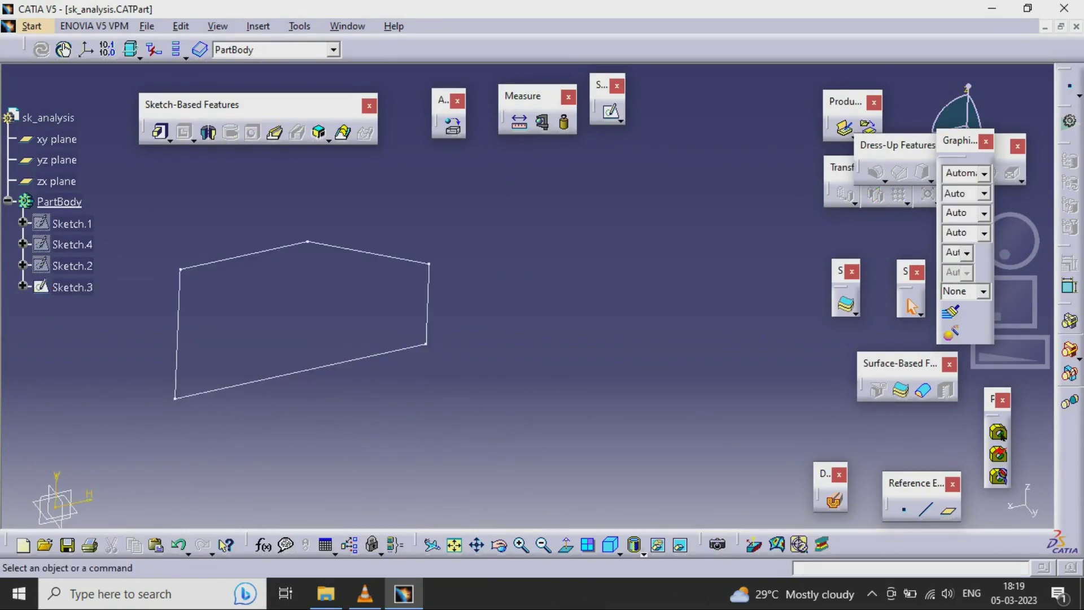
# Hide Sketch.3 and make Sketch.4 visible.
pyautogui.rightClick(72, 287)
pyautogui.click(110, 300)
pyautogui.click(72, 244)
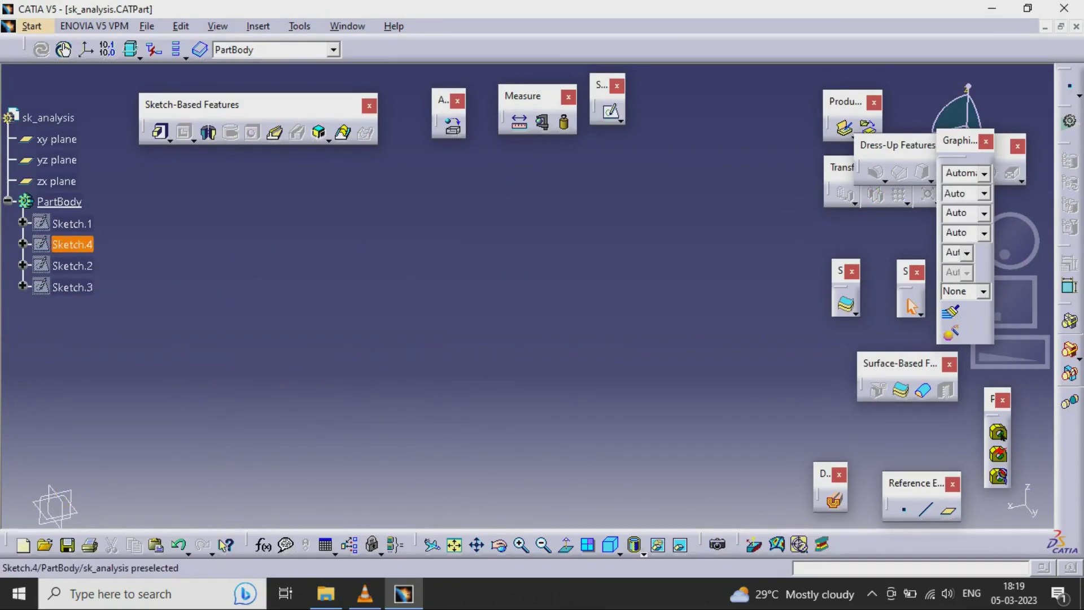
pyautogui.rightClick(72, 244)
pyautogui.click(115, 287)
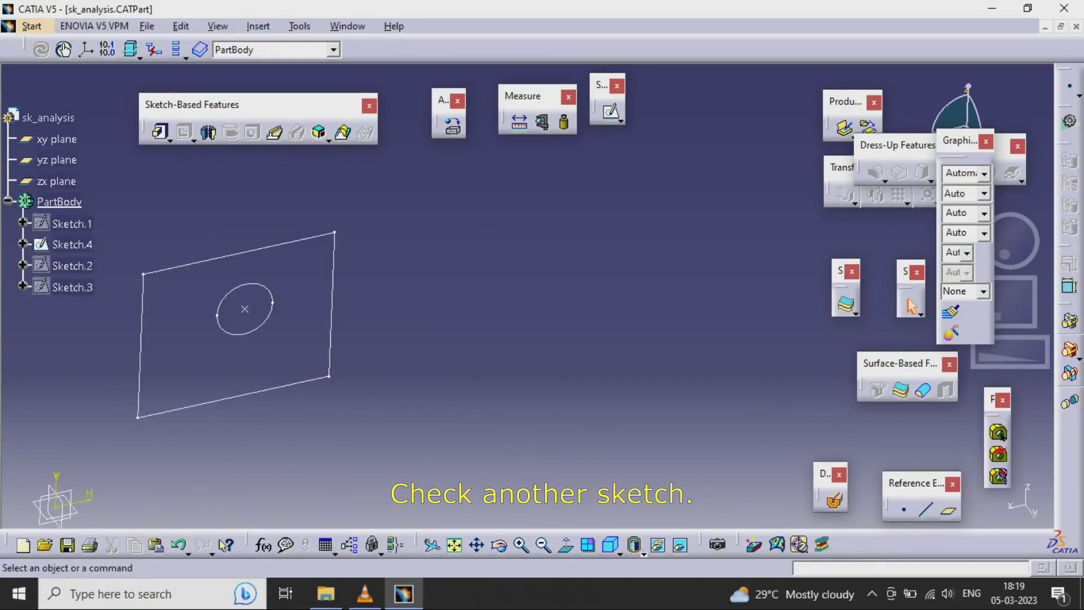
# Try to extrude Sketch.4 into a pad 20 mm long.
pyautogui.click(299, 26)
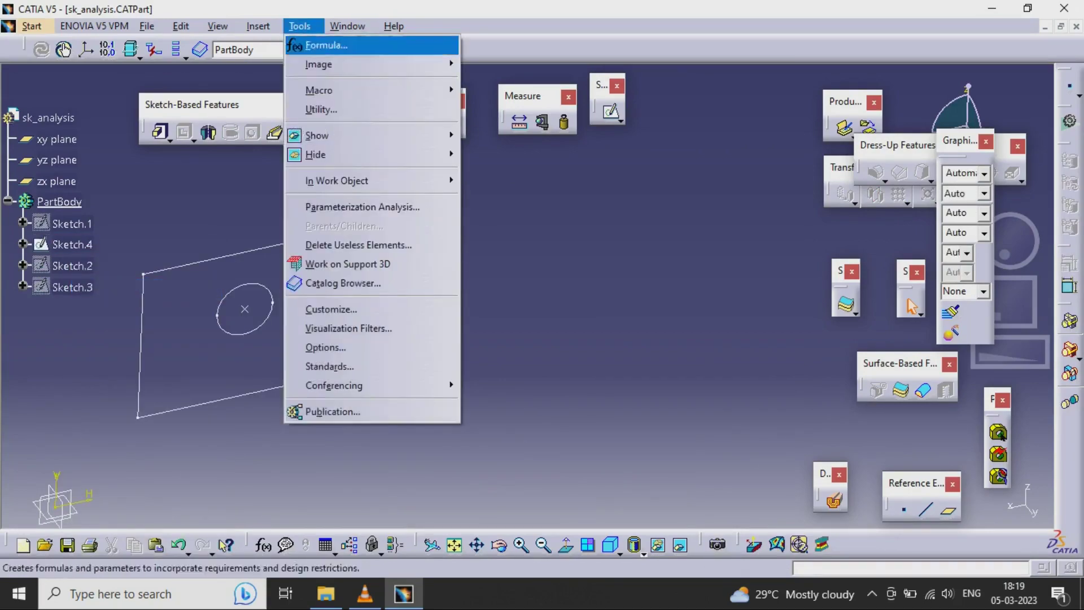
pyautogui.click(161, 132)
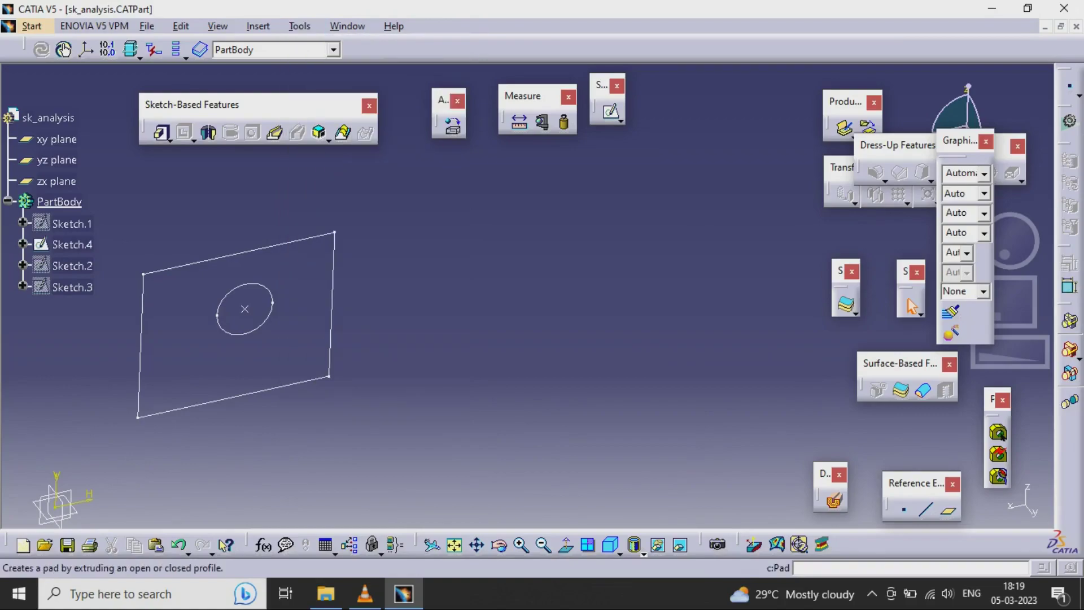
pyautogui.click(161, 132)
pyautogui.click(73, 245)
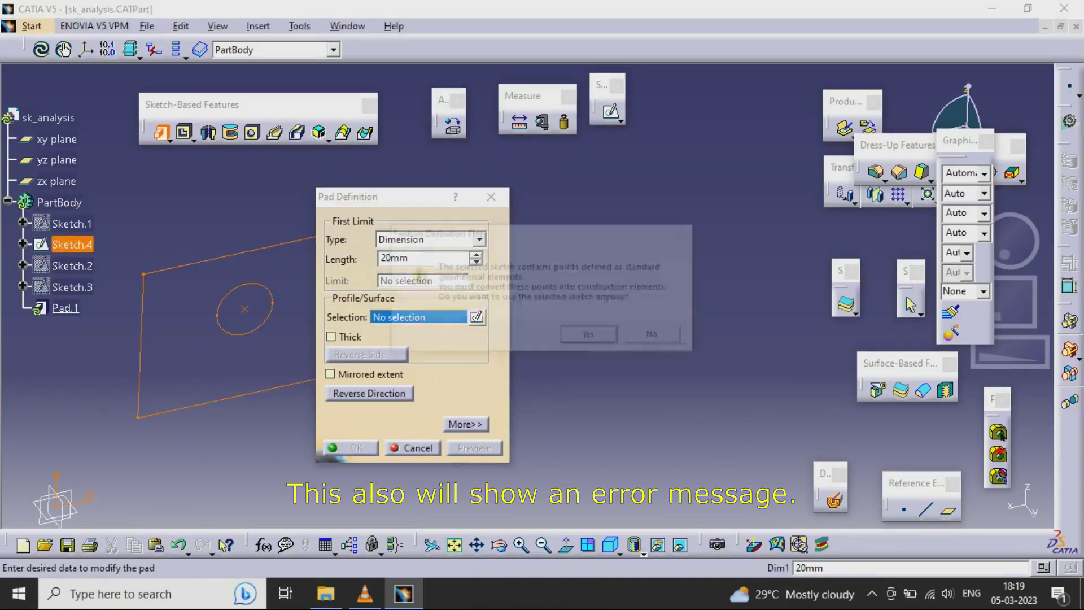
pyautogui.moveTo(438, 232); pyautogui.dragTo(95, 191)
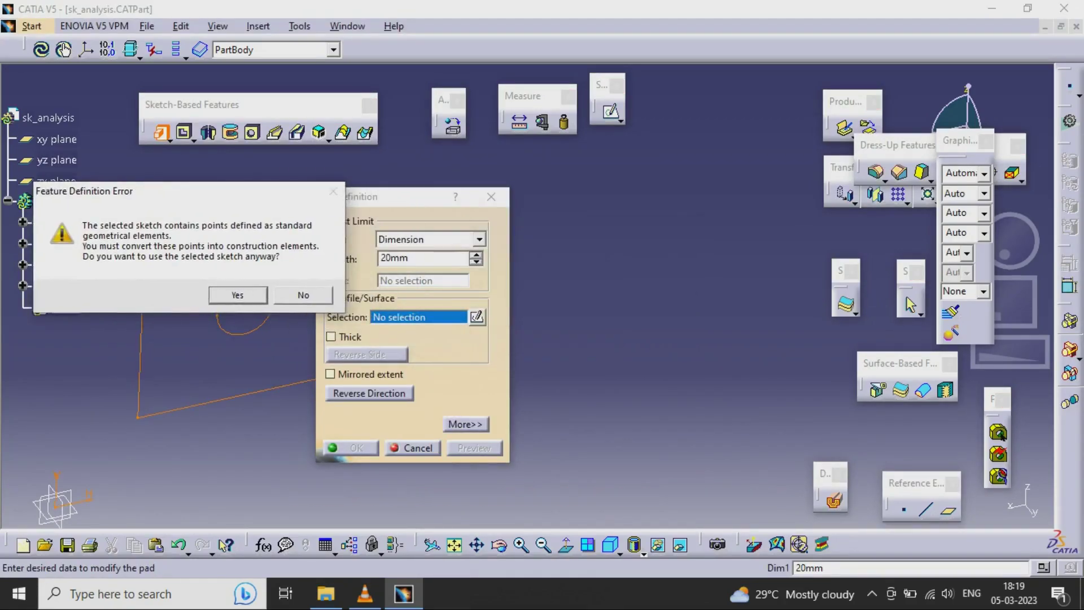
pyautogui.click(312, 295)
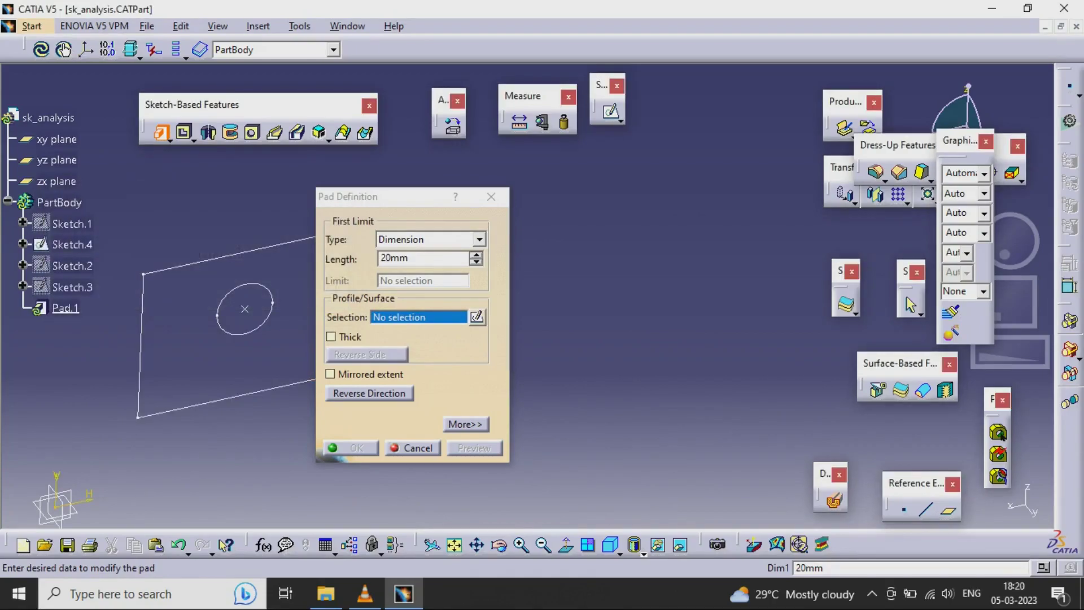
pyautogui.click(413, 447)
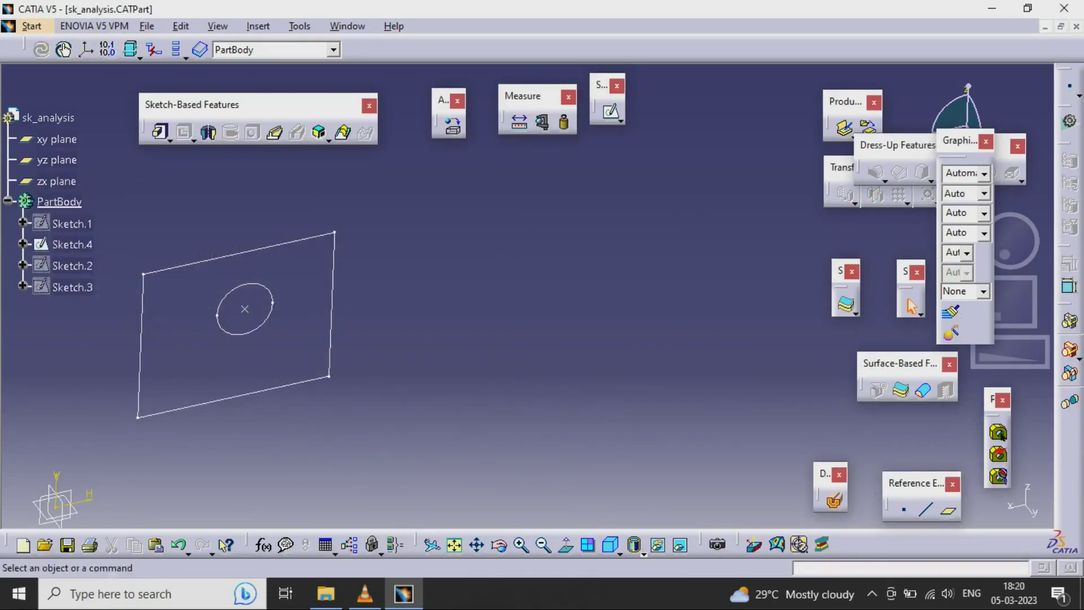
# Open Sketch.4 for editing and run Sketch Analysis to check the status of its circle and implicit profile.
pyautogui.click(299, 26)
pyautogui.click(300, 26)
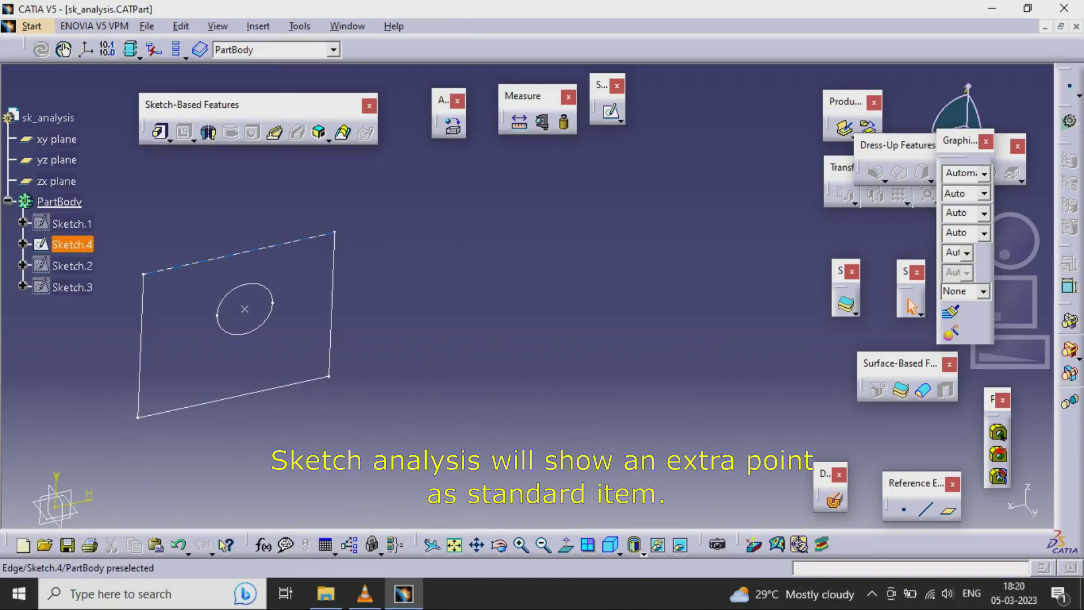
pyautogui.click(243, 253)
pyautogui.doubleClick(243, 253)
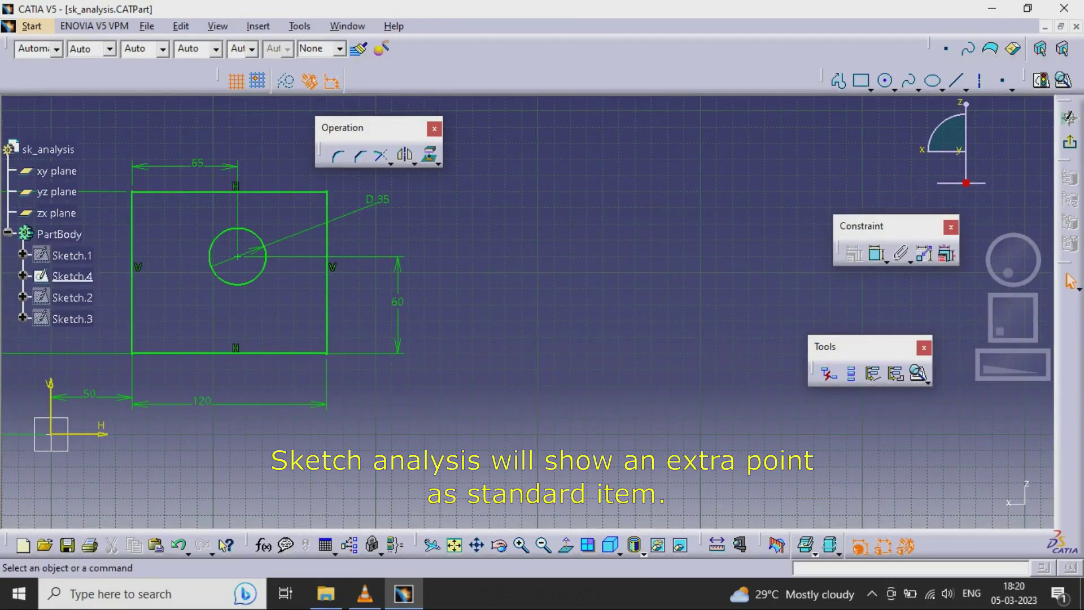
pyautogui.click(299, 26)
pyautogui.click(339, 263)
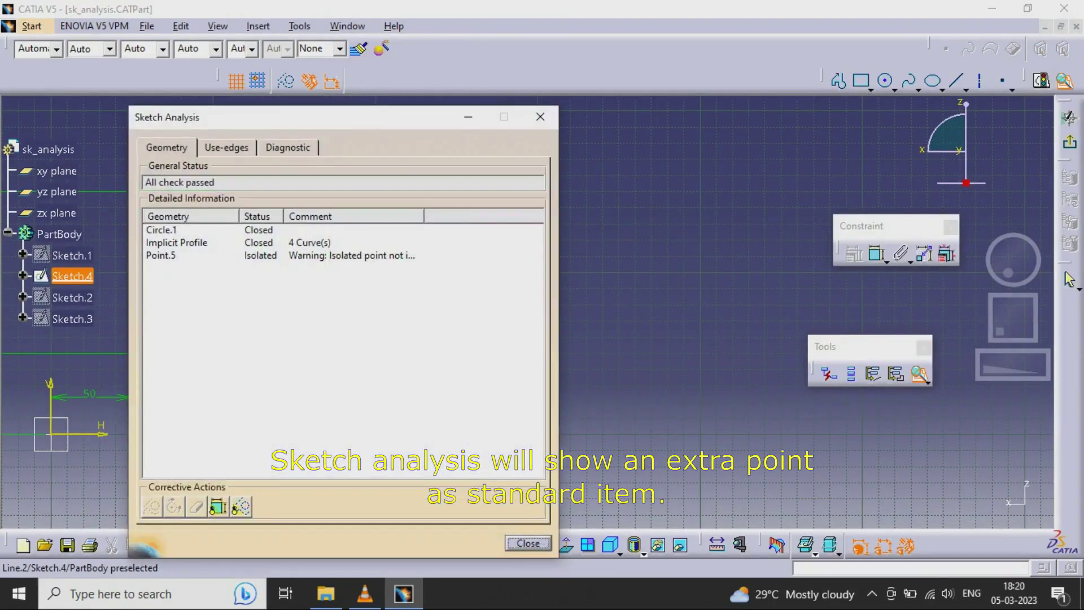
pyautogui.click(162, 229)
pyautogui.click(176, 242)
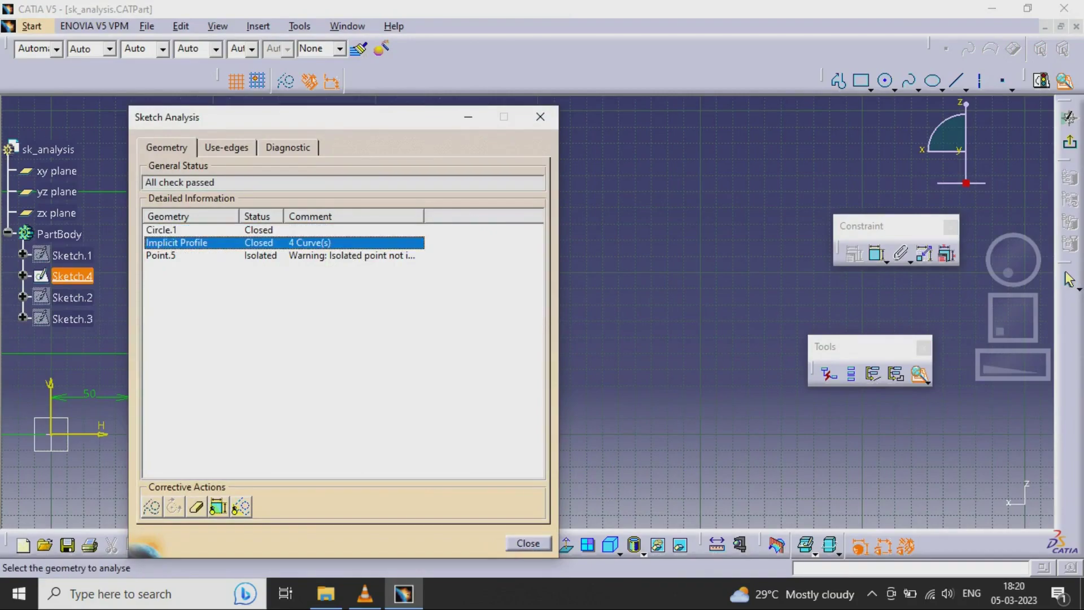
# Convert the isolated Point.5 to construction geometry through Sketch Analysis, and exit the sketch.
pyautogui.click(161, 256)
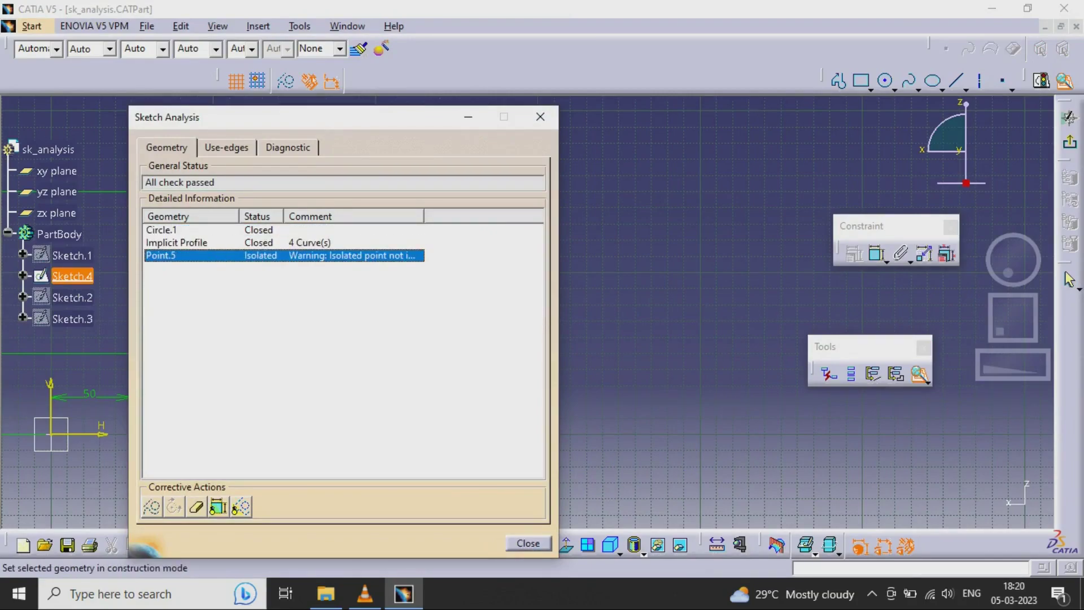
pyautogui.click(151, 506)
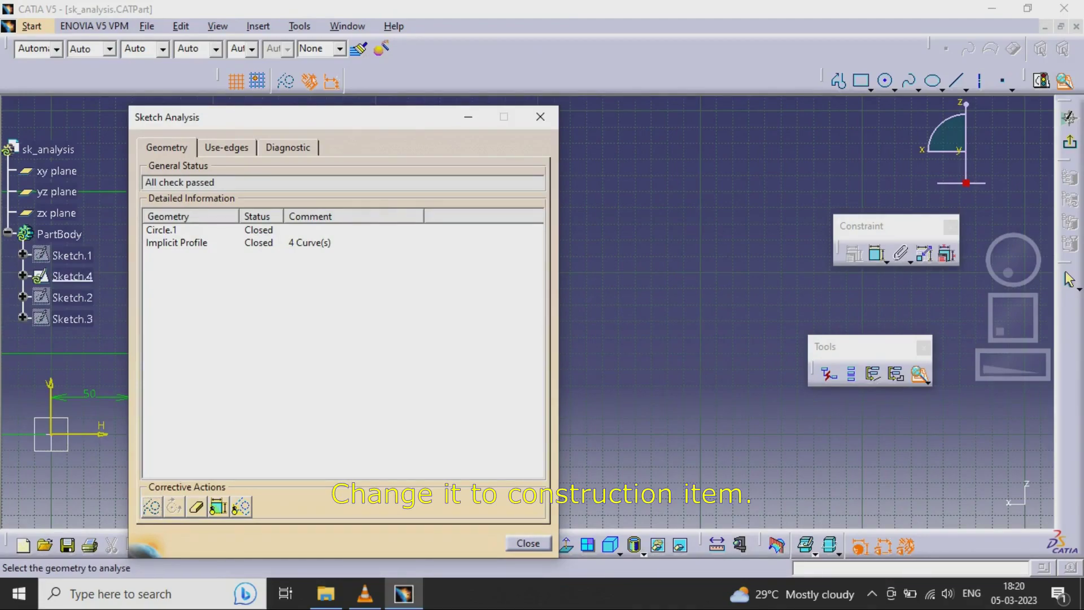
pyautogui.click(534, 544)
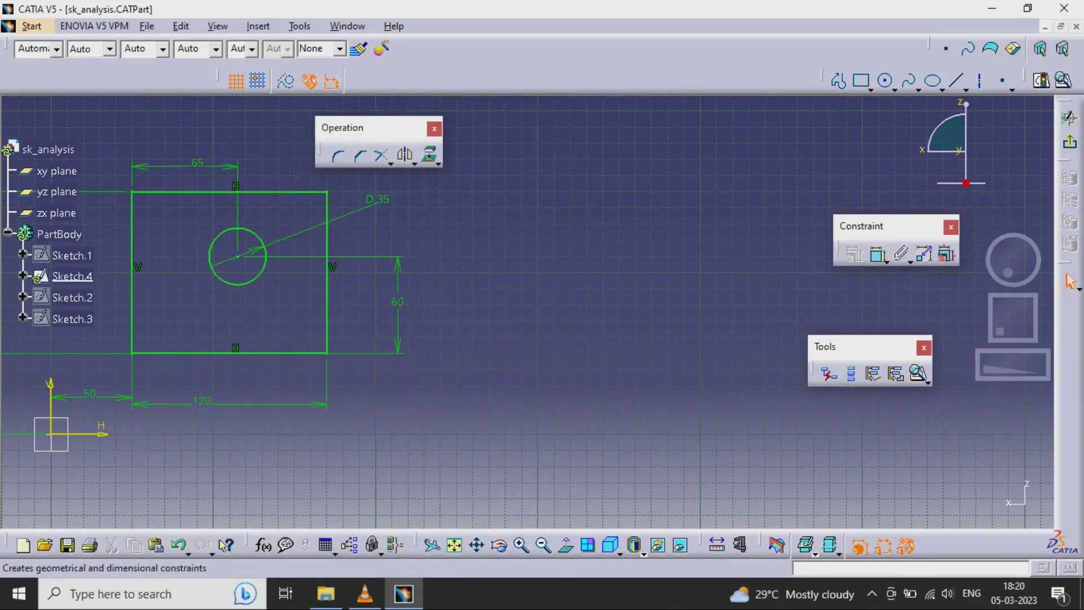
pyautogui.click(1041, 50)
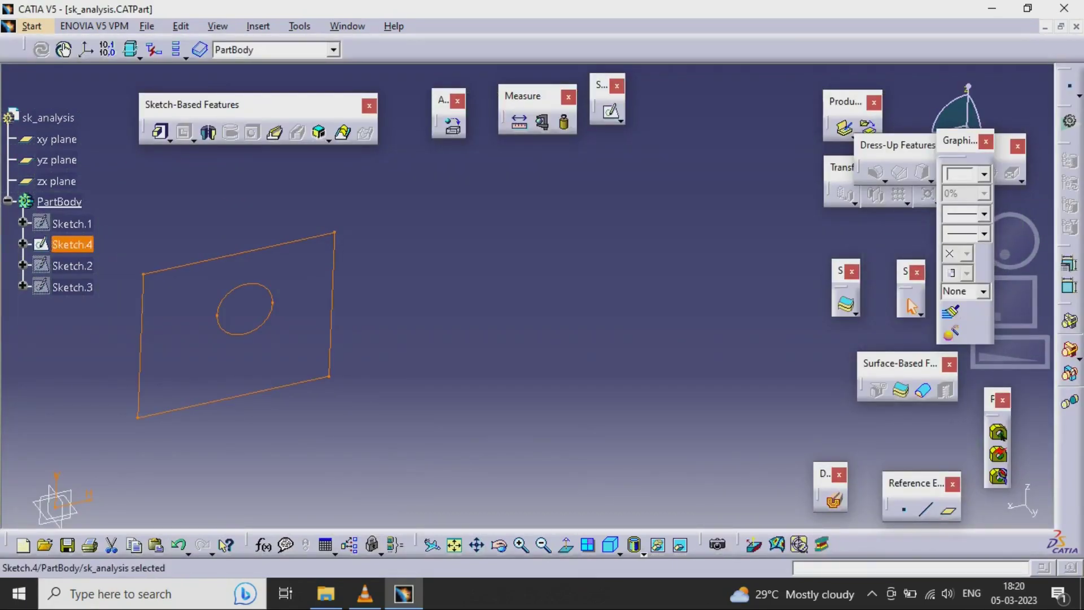
# Extrude the corrected Sketch.4 profile into a pad 20 mm long, and remove the pad while keeping the sketch.
pyautogui.click(423, 225)
pyautogui.click(160, 132)
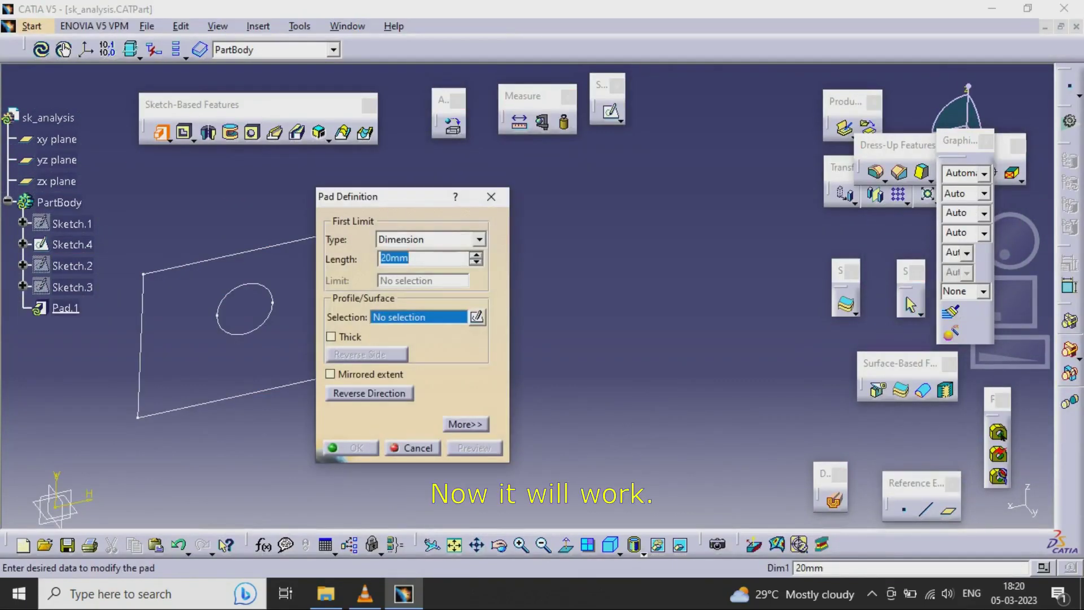
pyautogui.click(71, 245)
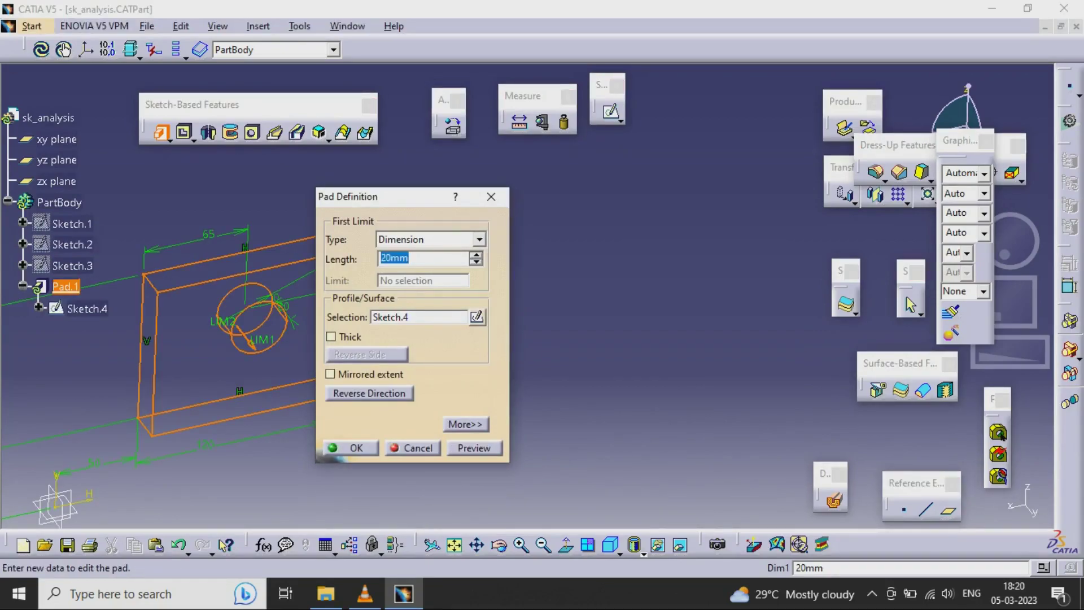
pyautogui.press('Return')
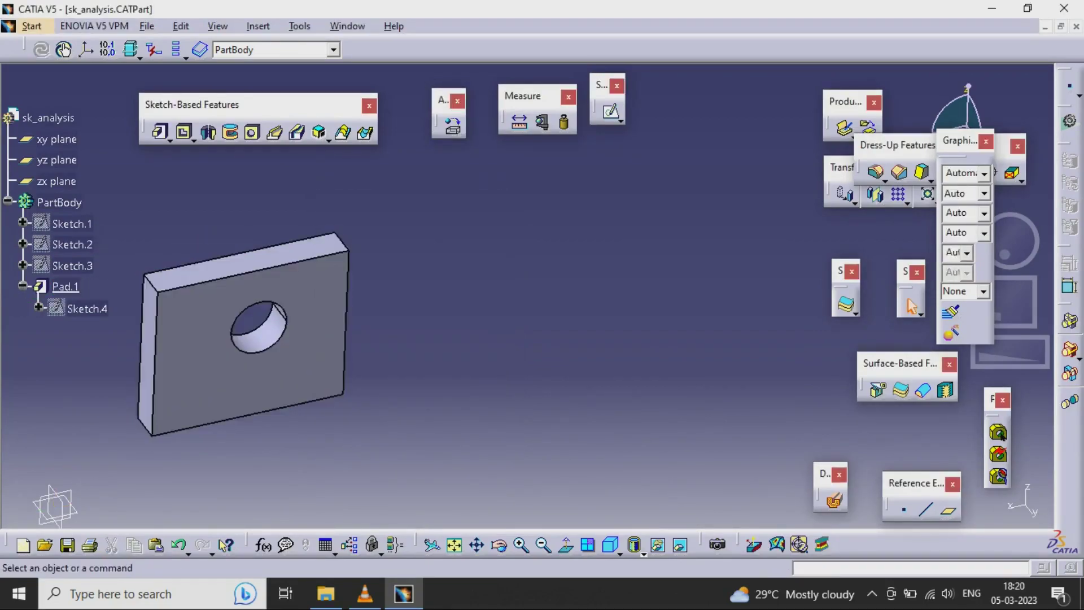
pyautogui.click(65, 286)
pyautogui.press('Delete')
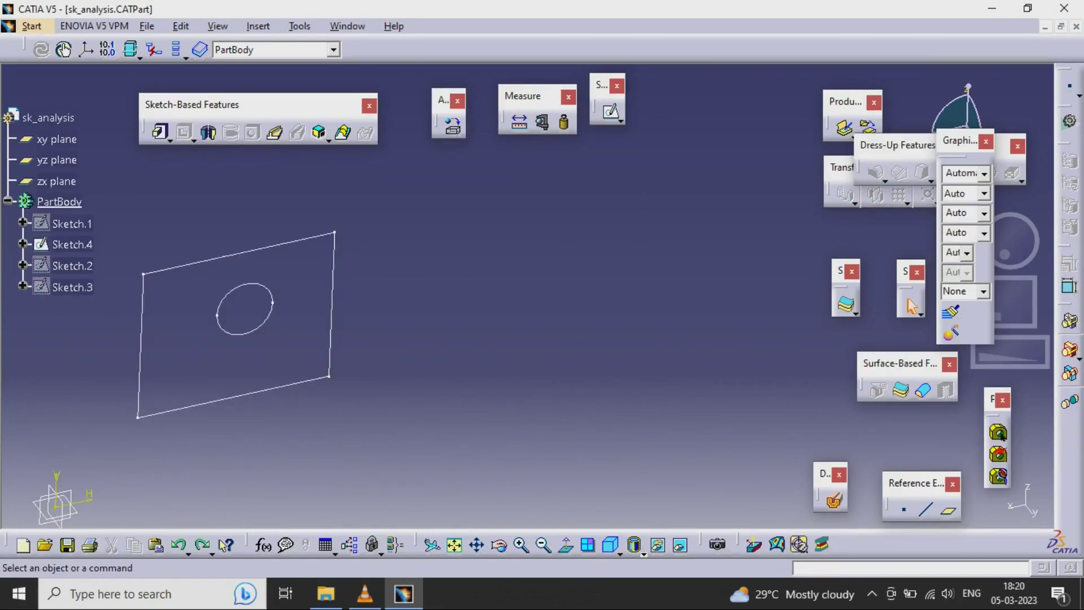
# Hide Sketch.4 and make Sketch.1 visible.
pyautogui.rightClick(68, 244)
pyautogui.click(112, 291)
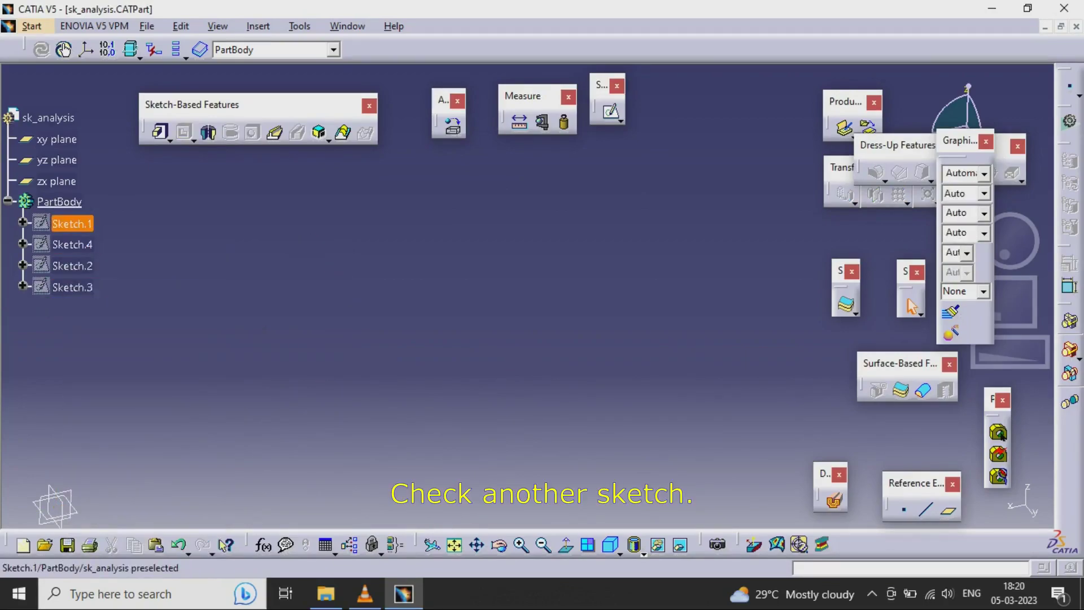
pyautogui.rightClick(71, 223)
pyautogui.click(126, 268)
# Run Sketch Analysis on Sketch.1 to check its implicit profile's status, and exit the sketch.
pyautogui.doubleClick(67, 223)
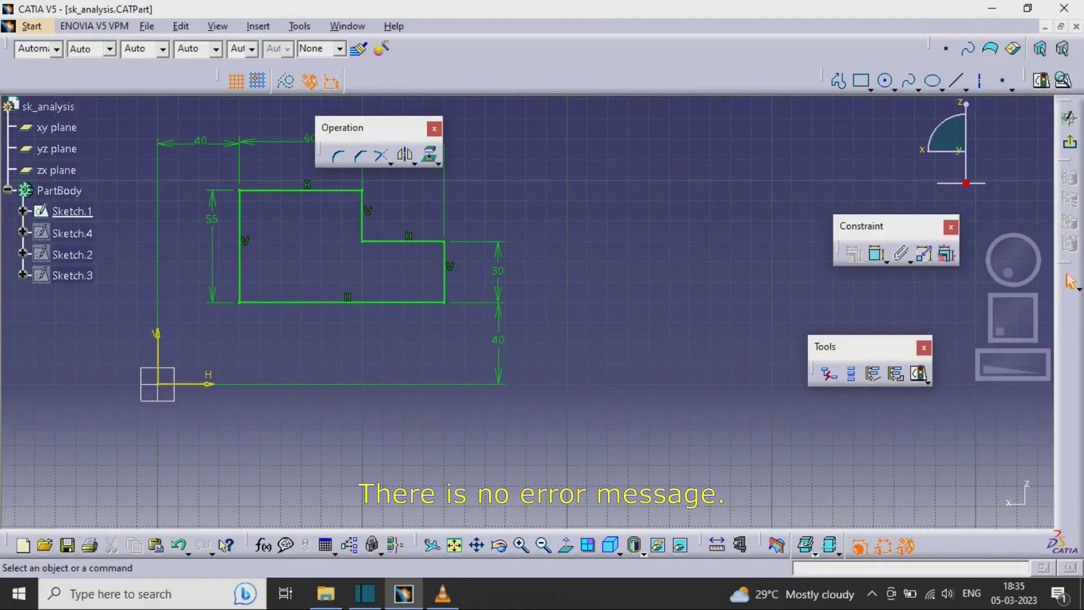
pyautogui.click(300, 27)
pyautogui.press('Return')
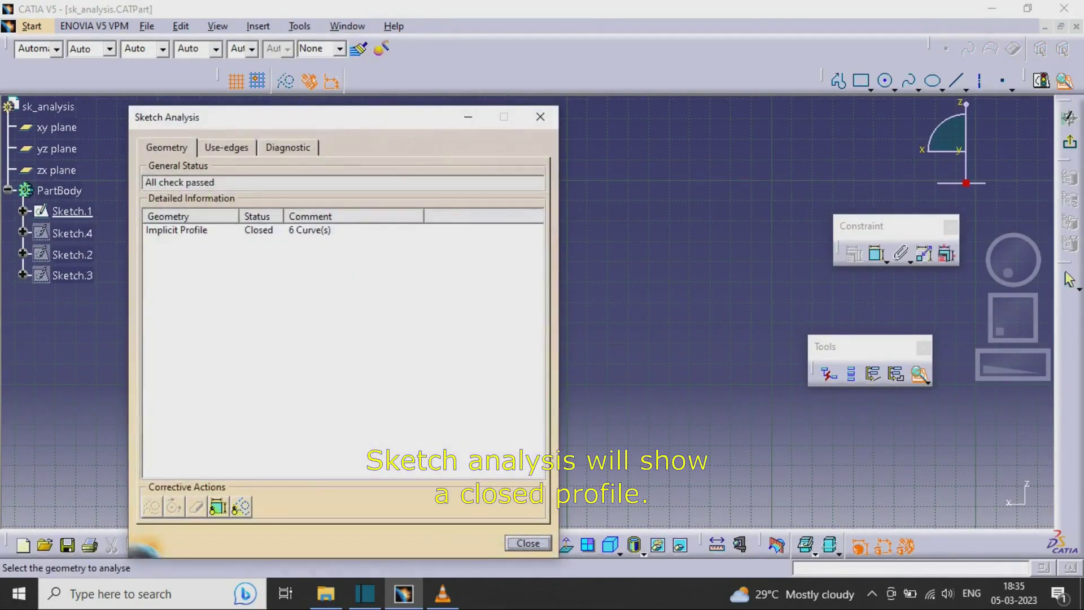
pyautogui.click(177, 230)
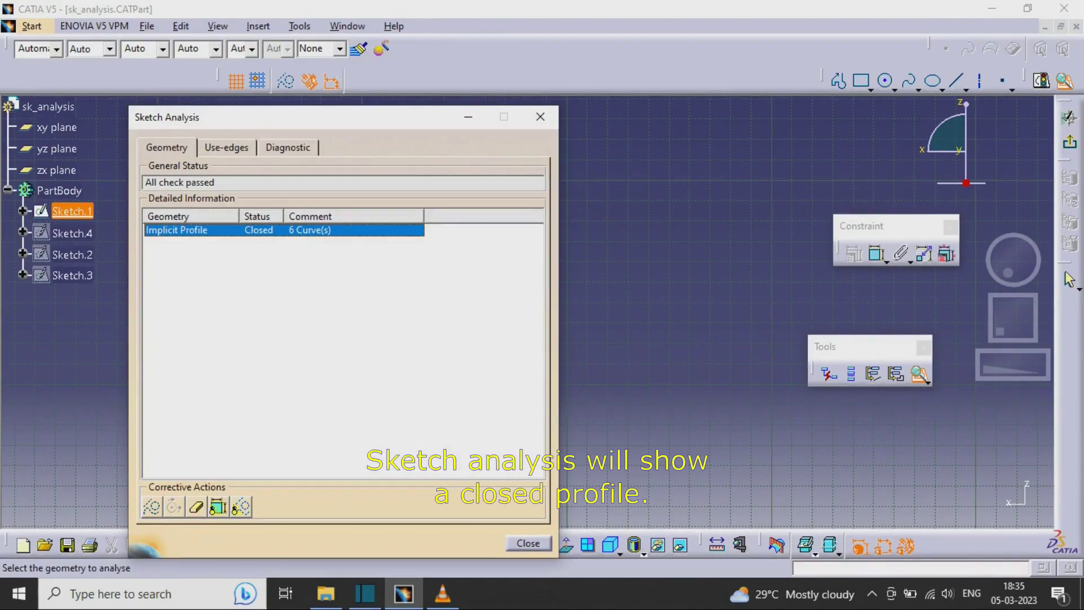
pyautogui.click(527, 543)
pyautogui.click(1070, 143)
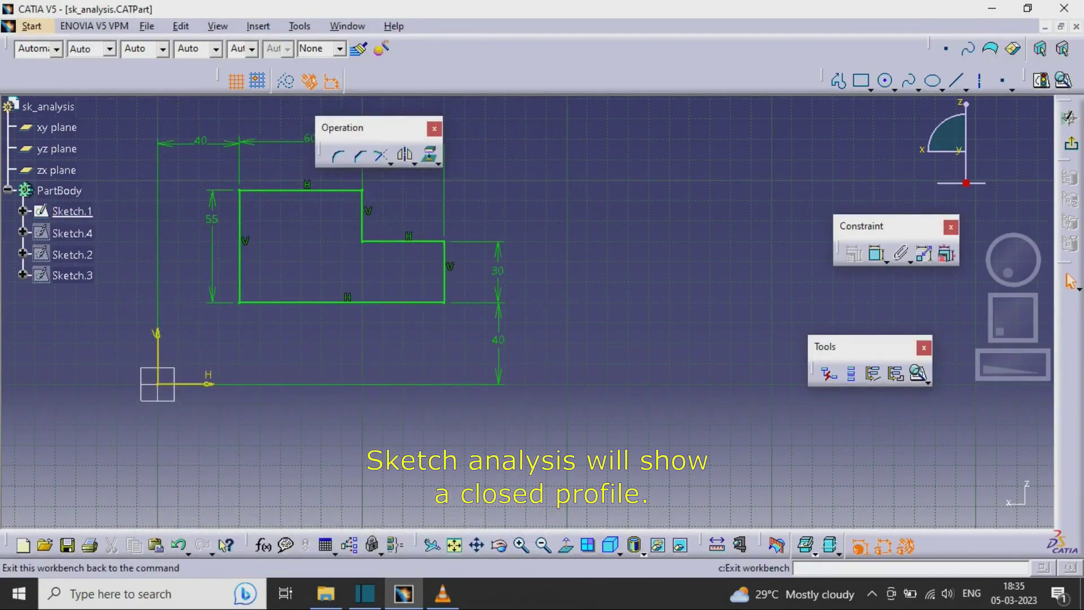
pyautogui.click(1070, 280)
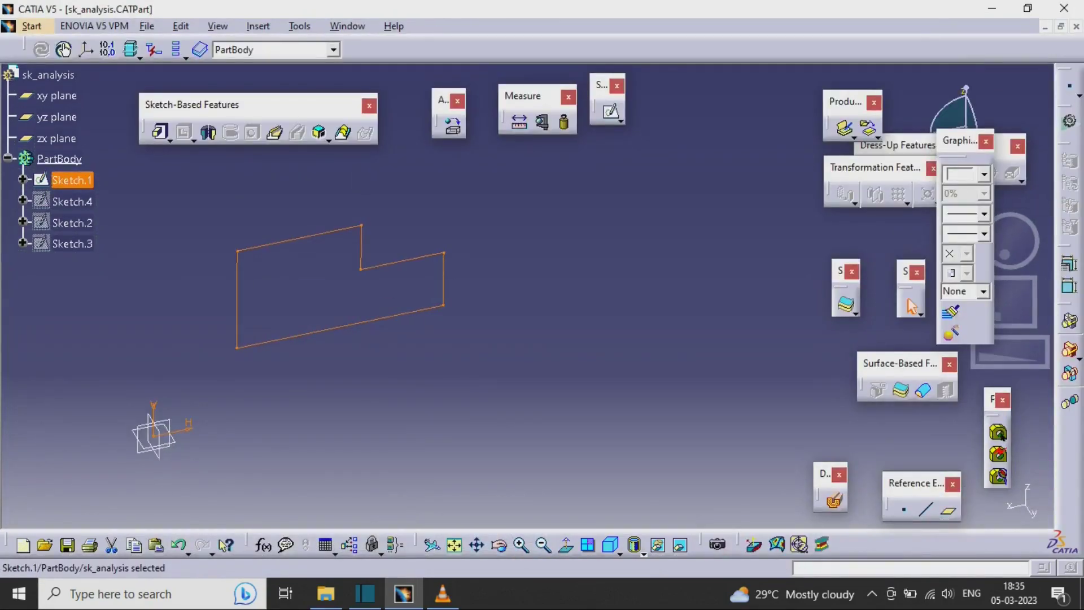
# Extrude the Sketch.1 profile into a pad.
pyautogui.click(564, 293)
pyautogui.moveTo(565, 293); pyautogui.dragTo(522, 303, button='middle')
pyautogui.click(161, 132)
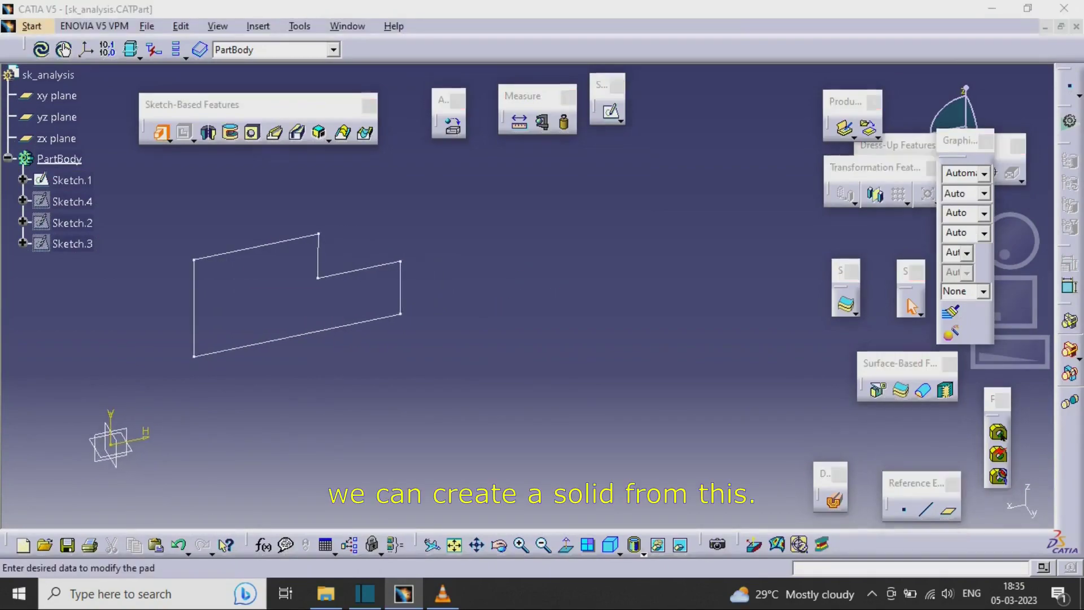